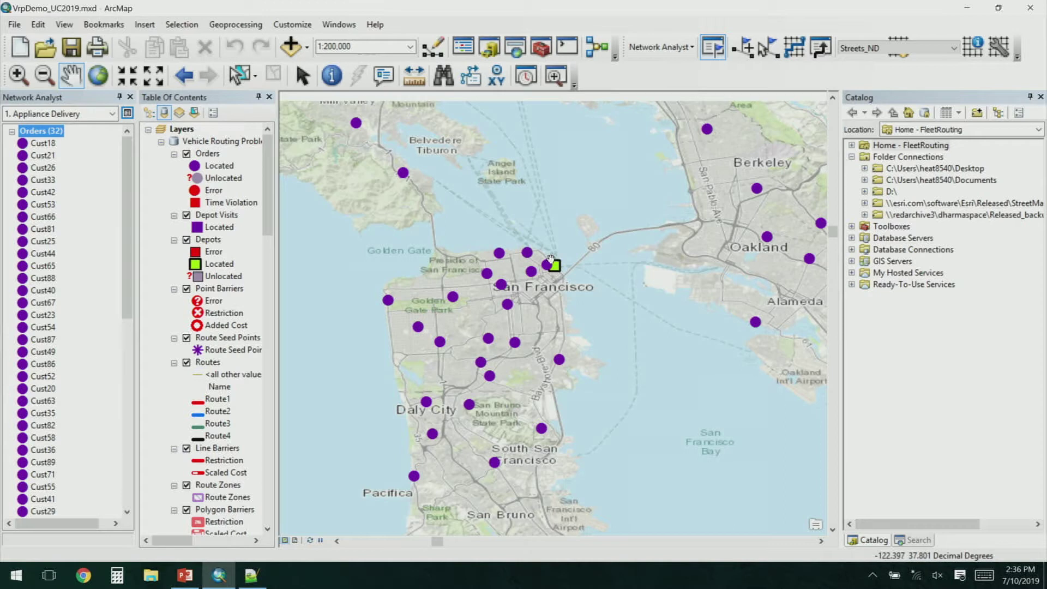
Check the network dataset layers in the table of contents and the analysis types that Network Analyst can create.
{"action": "left_click", "coordinate": [161, 141]}
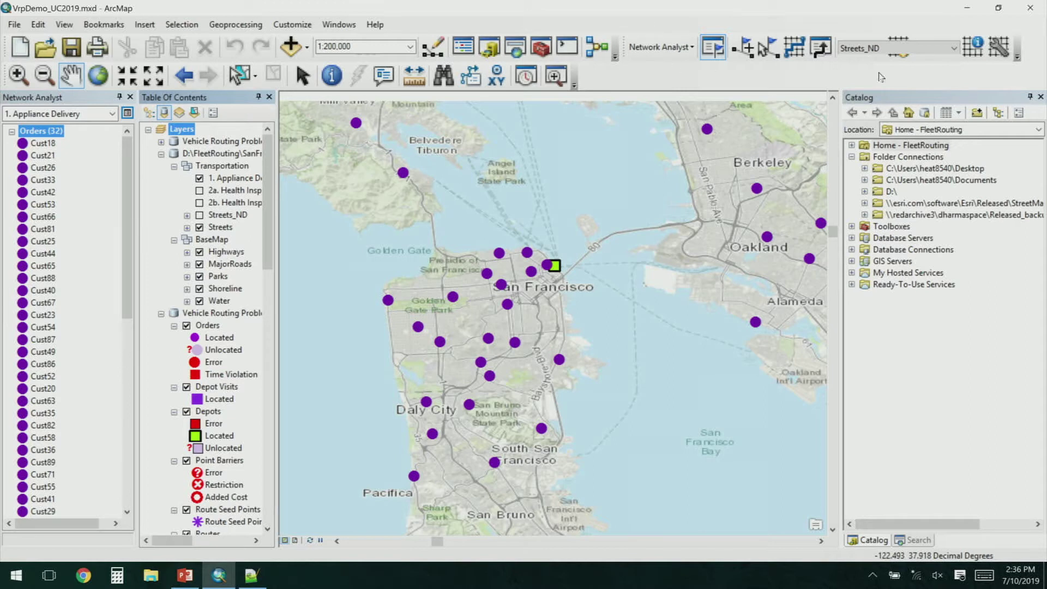
{"action": "left_click", "coordinate": [714, 50]}
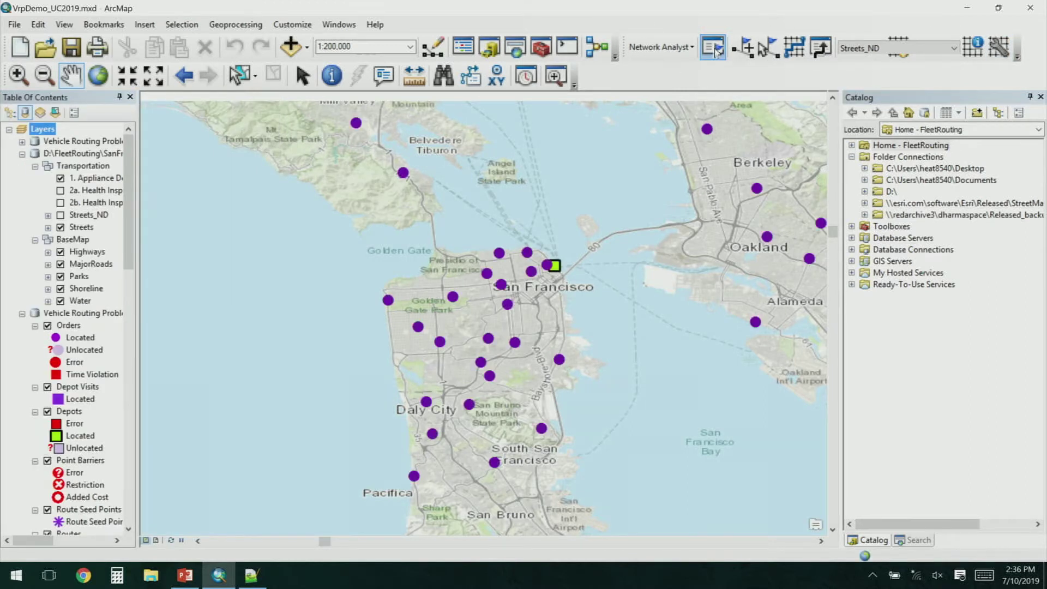
{"action": "left_click", "coordinate": [714, 50]}
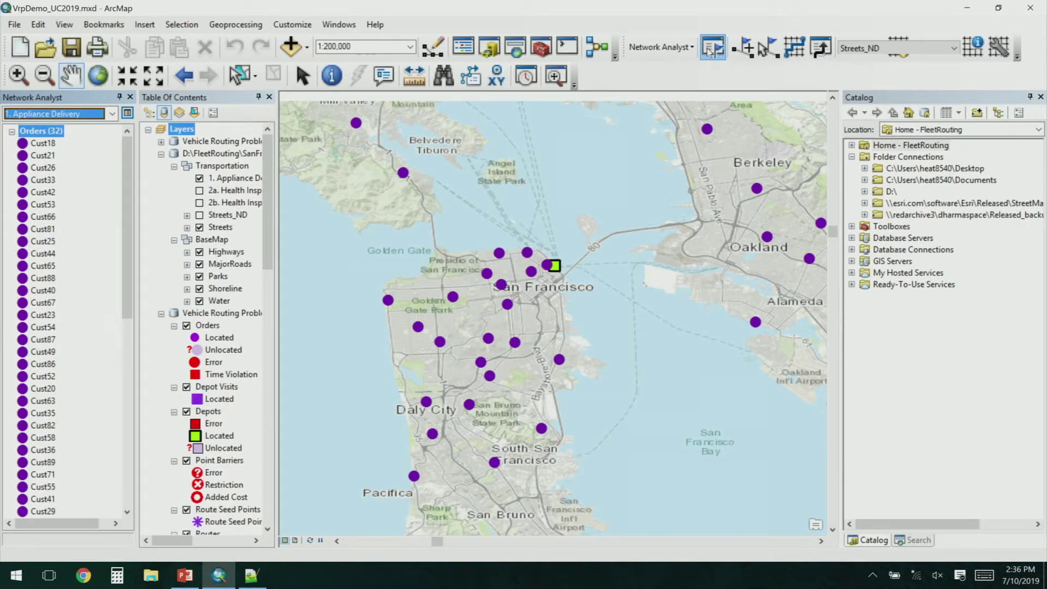
{"action": "left_click", "coordinate": [688, 48]}
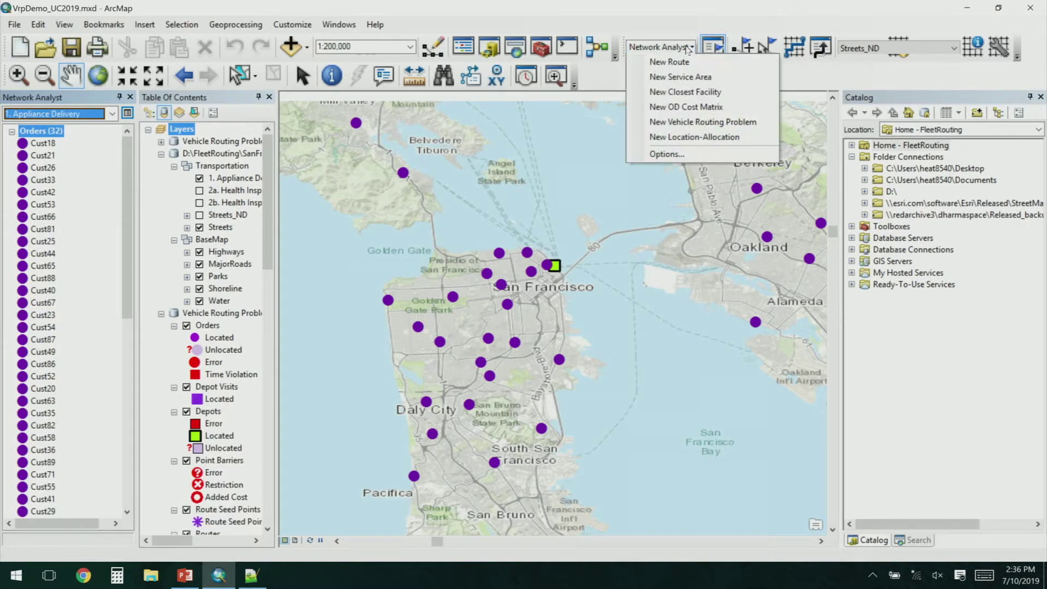
{"action": "left_click", "coordinate": [689, 31]}
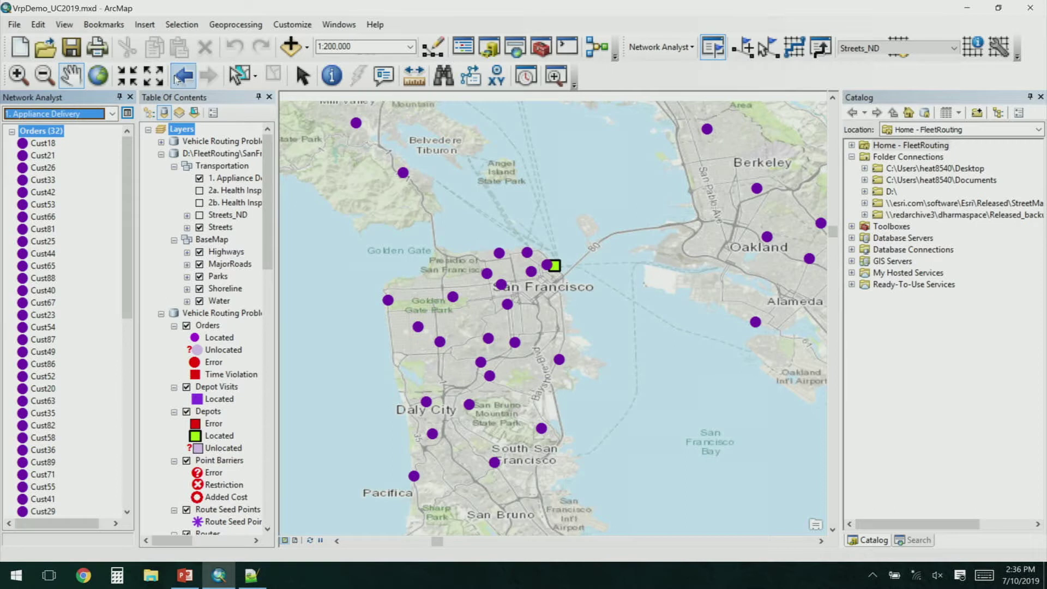
Review the analysis settings of the 1. Appliance Delivery layer without changing them.
{"action": "left_click", "coordinate": [129, 115]}
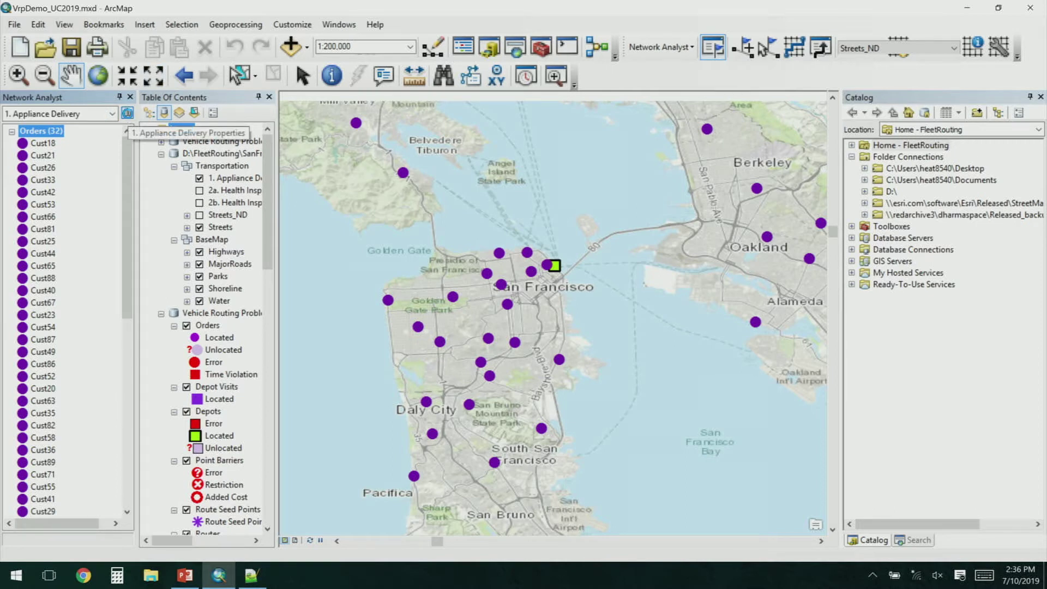
{"action": "left_click", "coordinate": [461, 115]}
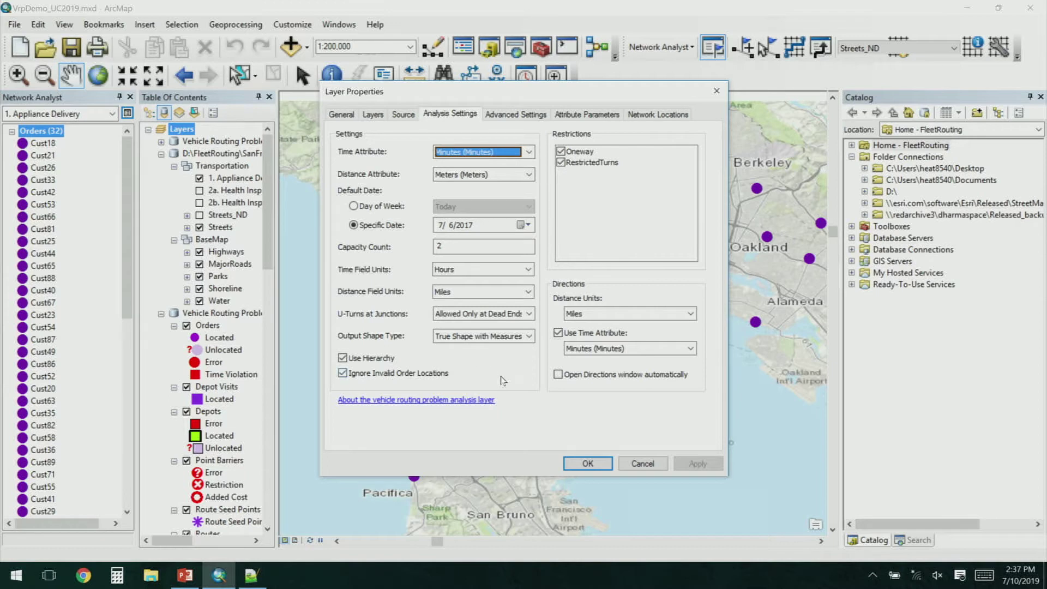
{"action": "left_click", "coordinate": [644, 464]}
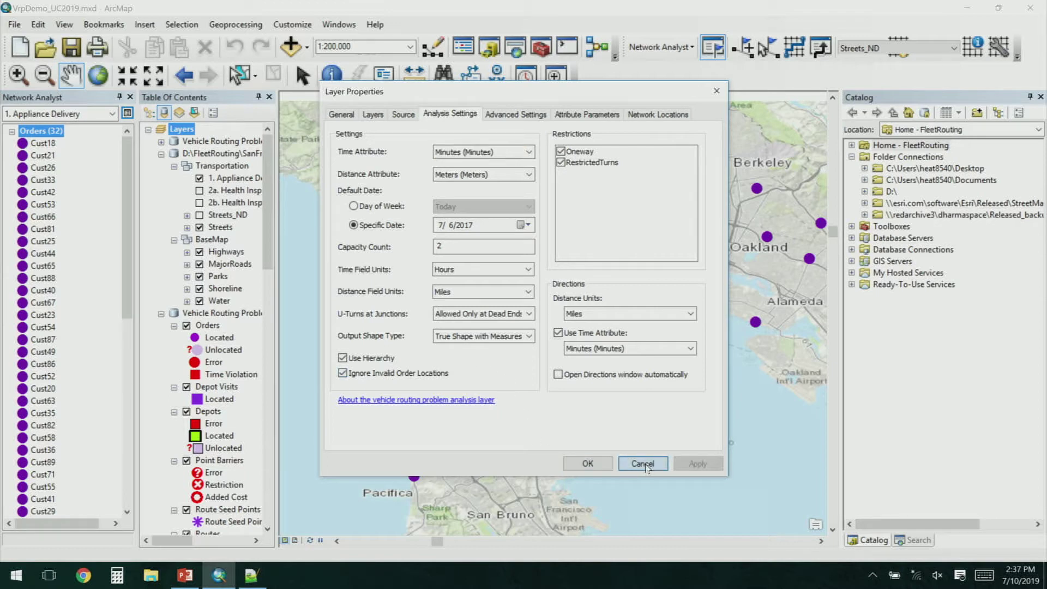
Examine the Orders attribute table for service times, time windows, delivery and pickup quantities, and curb approach, and close it.
{"action": "right_click", "coordinate": [35, 132]}
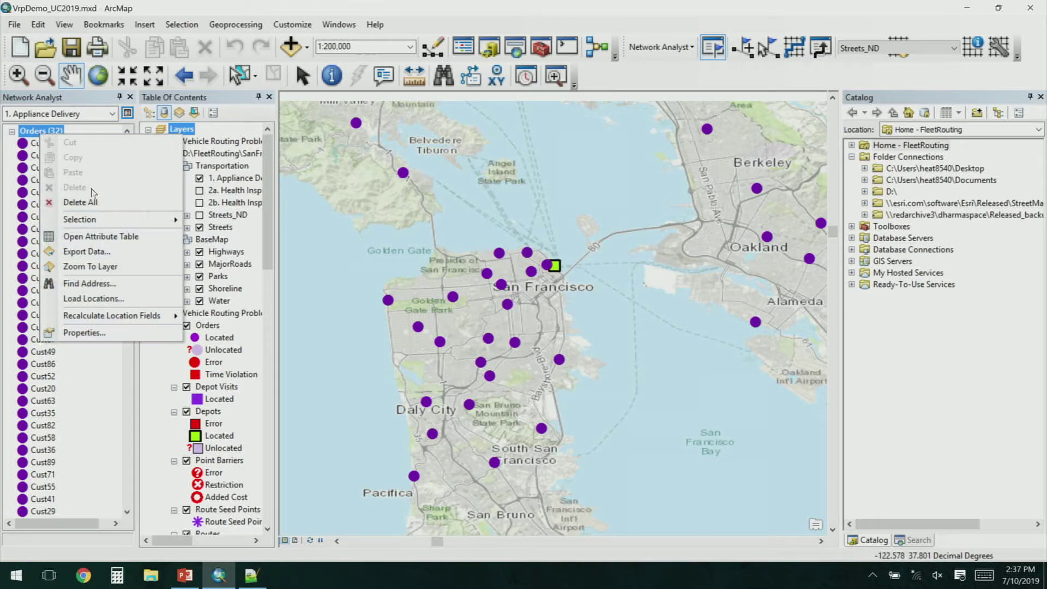
{"action": "left_click", "coordinate": [120, 238]}
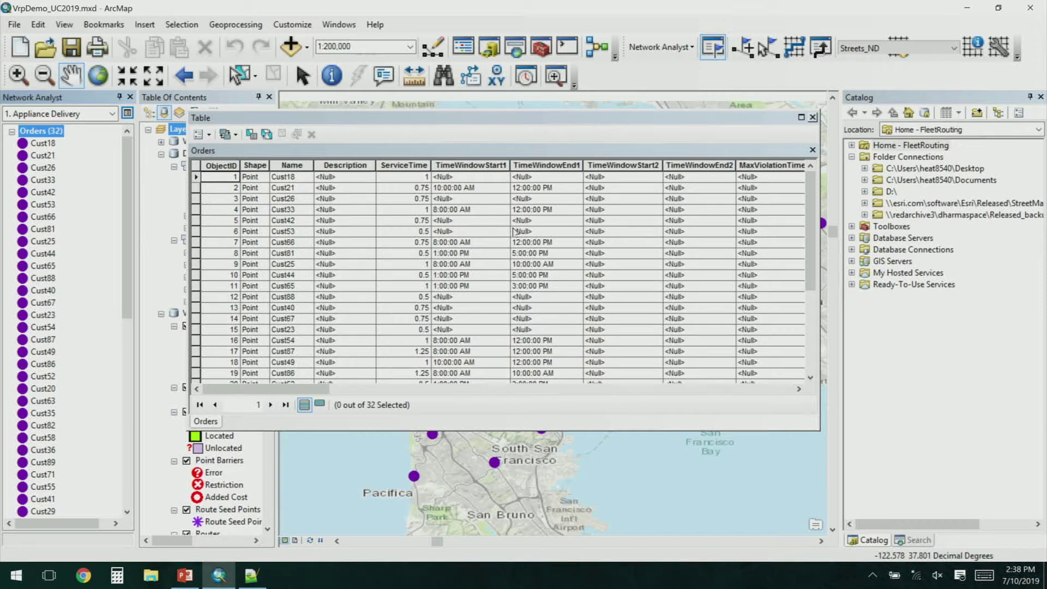
{"action": "left_click", "coordinate": [311, 389]}
{"action": "left_click_drag", "start_coordinate": [311, 389], "coordinate": [437, 389]}
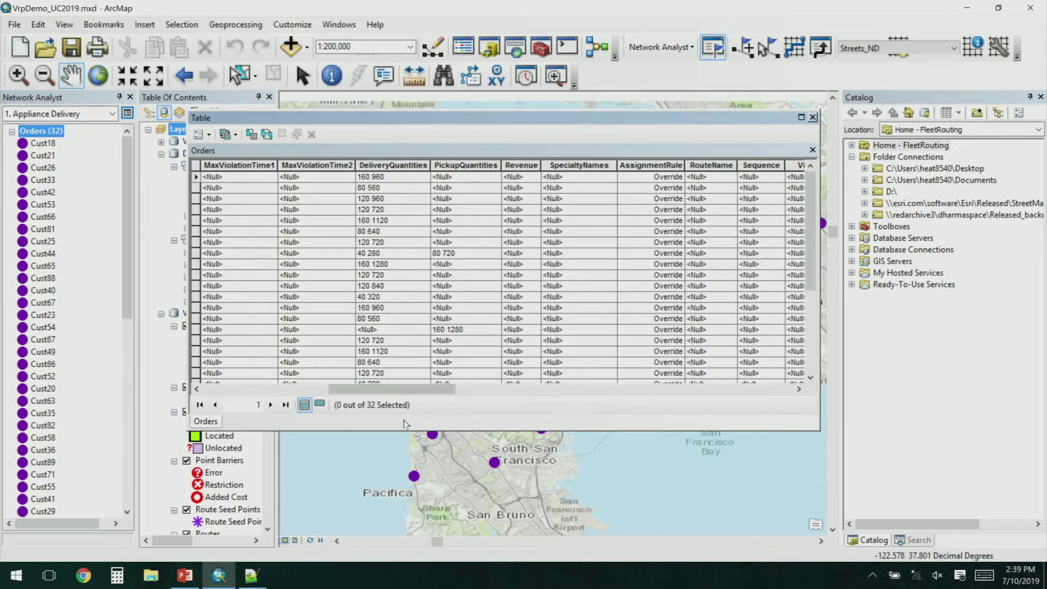
{"action": "left_click_drag", "start_coordinate": [424, 395], "coordinate": [714, 428]}
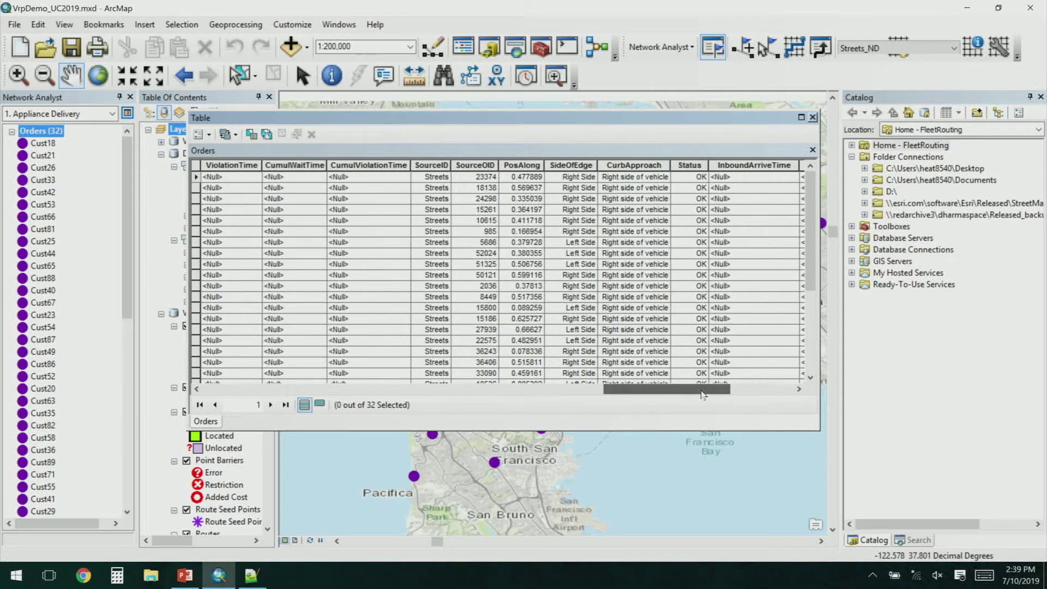
{"action": "scroll", "coordinate": [644, 207], "scroll_direction": "down", "scroll_amount": 4}
{"action": "scroll", "coordinate": [644, 206], "scroll_direction": "down", "scroll_amount": 1}
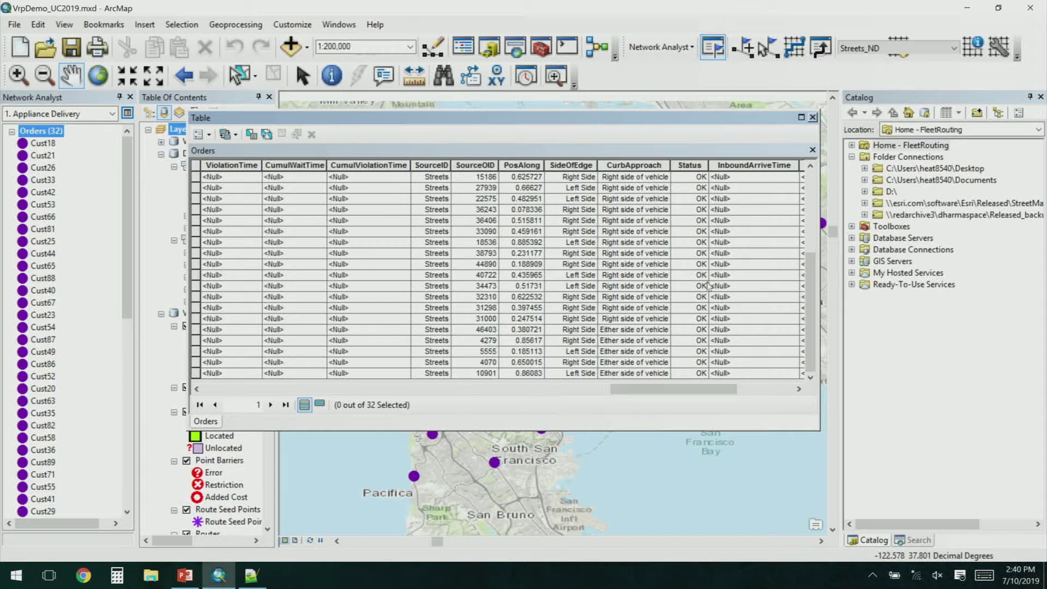
{"action": "left_click", "coordinate": [813, 118]}
Examine the Routes attribute table for depots, start times, capacities, unit costs and order and time limits, and close it.
{"action": "scroll", "coordinate": [52, 185], "scroll_direction": "down", "scroll_amount": 4}
{"action": "scroll", "coordinate": [52, 185], "scroll_direction": "down", "scroll_amount": 2}
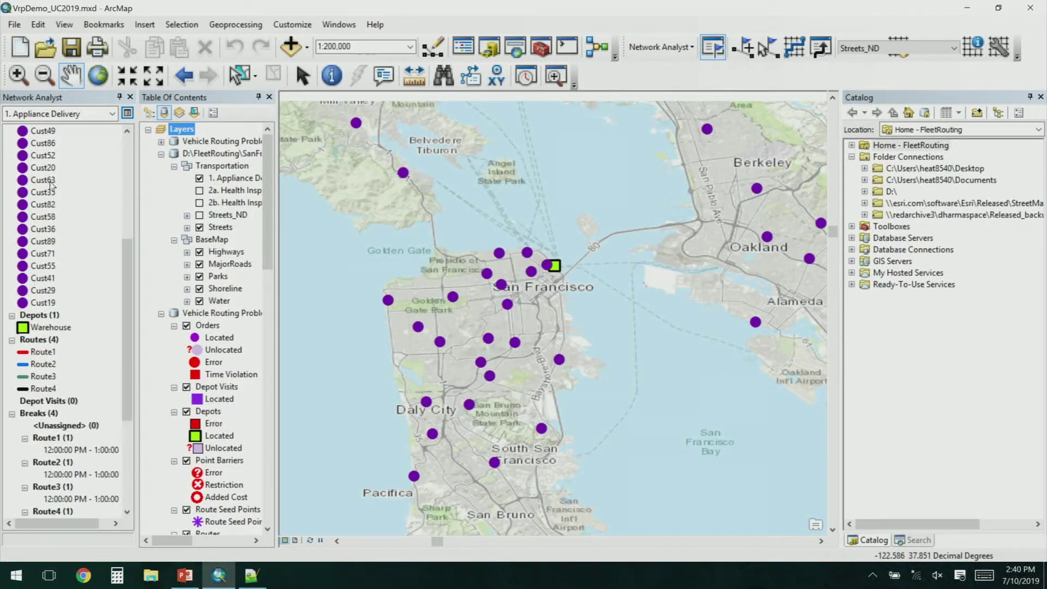
{"action": "right_click", "coordinate": [44, 341]}
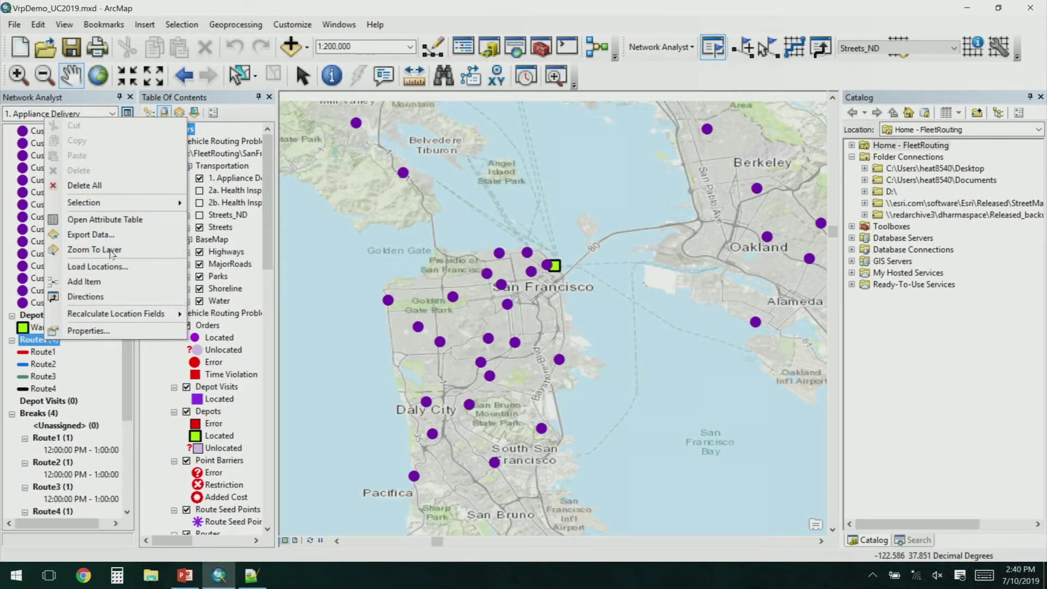
{"action": "left_click", "coordinate": [131, 219]}
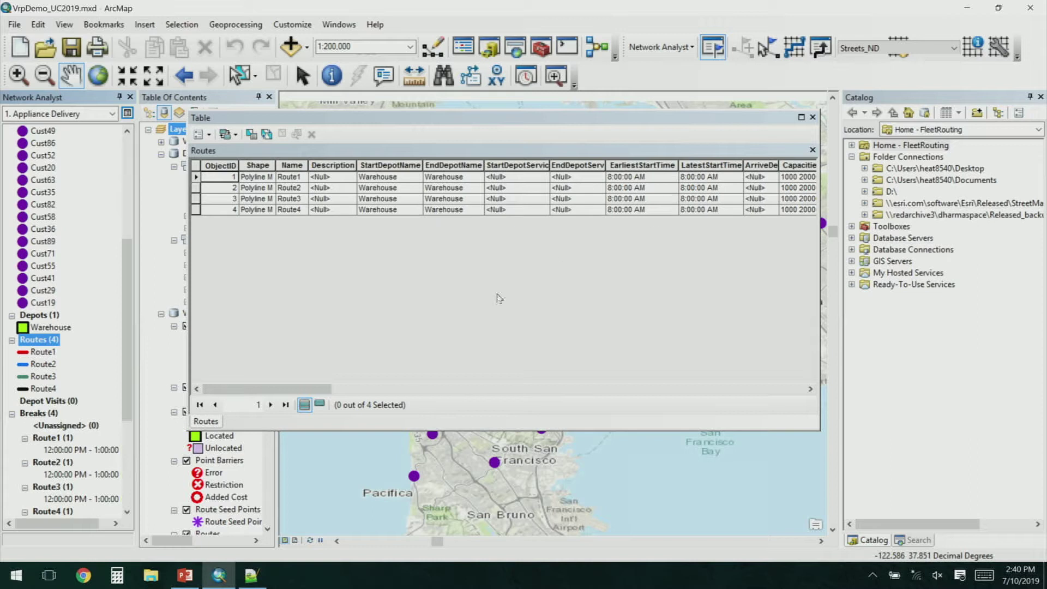
{"action": "left_click_drag", "start_coordinate": [315, 389], "coordinate": [443, 391]}
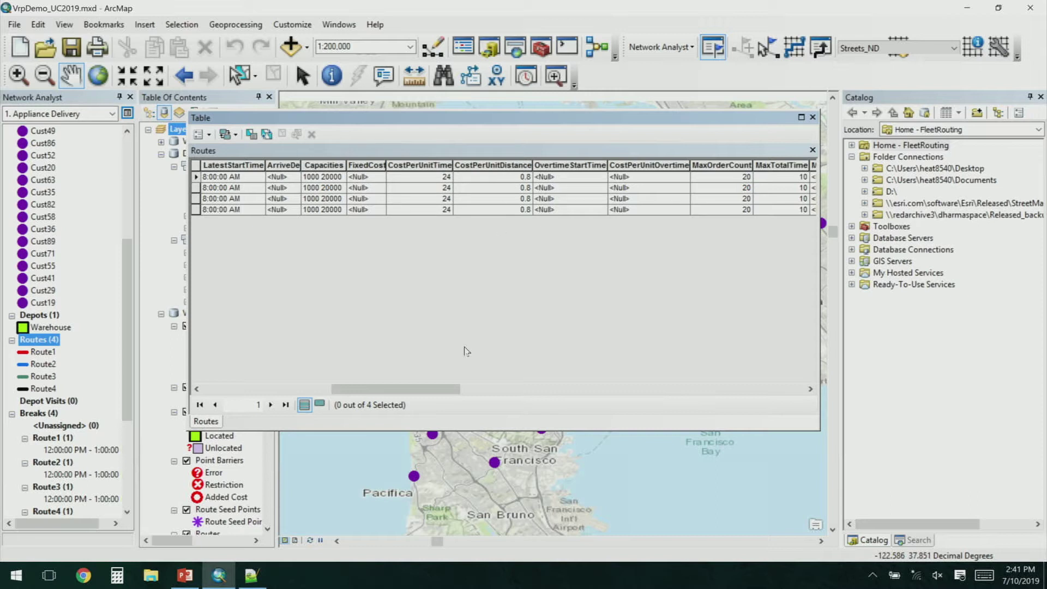
{"action": "left_click_drag", "start_coordinate": [451, 394], "coordinate": [525, 392]}
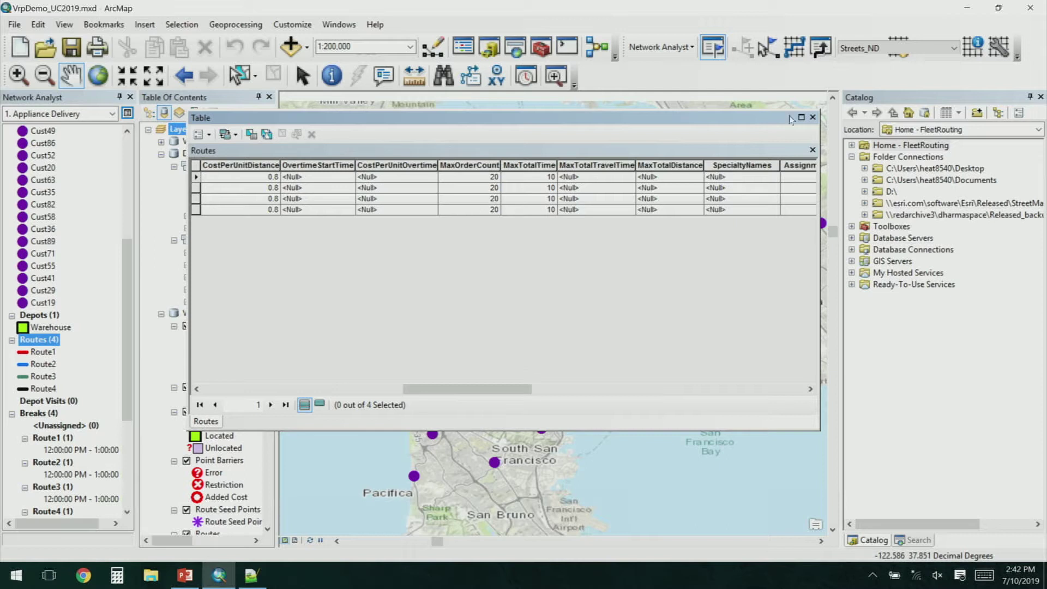
{"action": "left_click", "coordinate": [812, 118]}
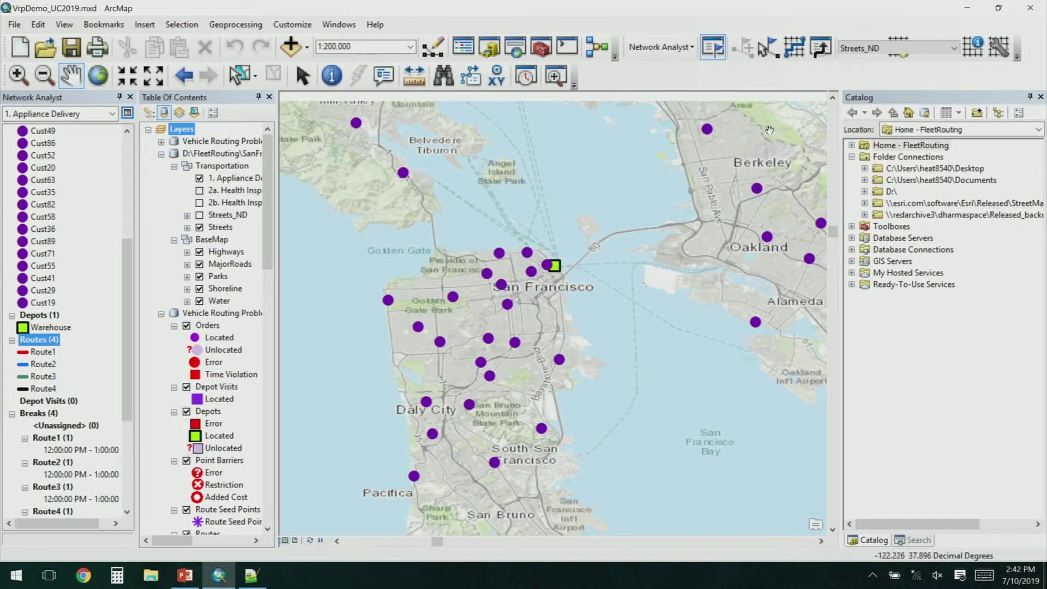
Review the properties of the break assigned to Route1, leaving them unedited.
{"action": "scroll", "coordinate": [73, 313], "scroll_direction": "down", "scroll_amount": 3}
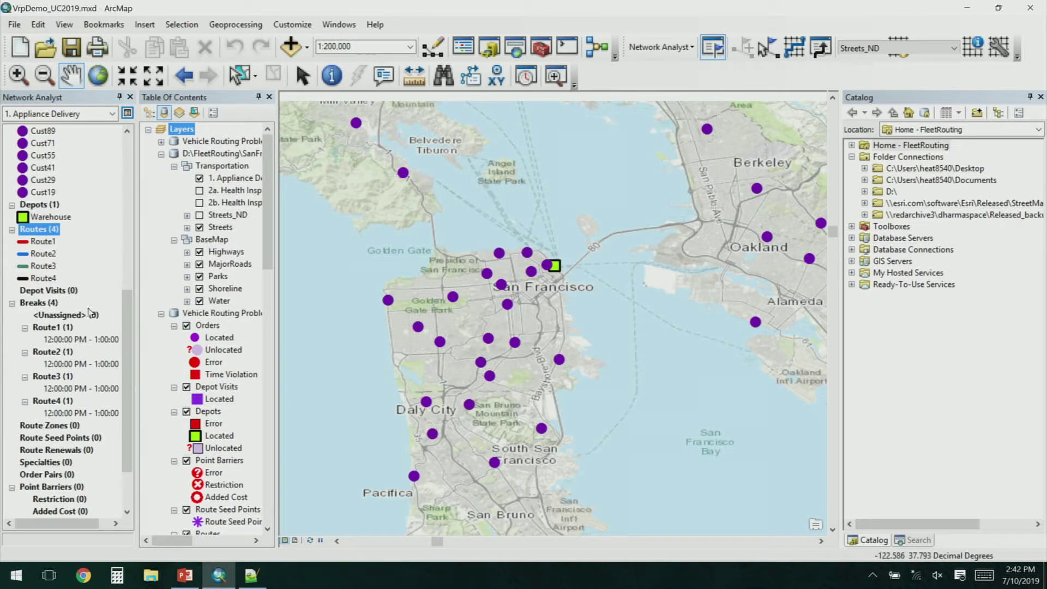
{"action": "double_click", "coordinate": [89, 342]}
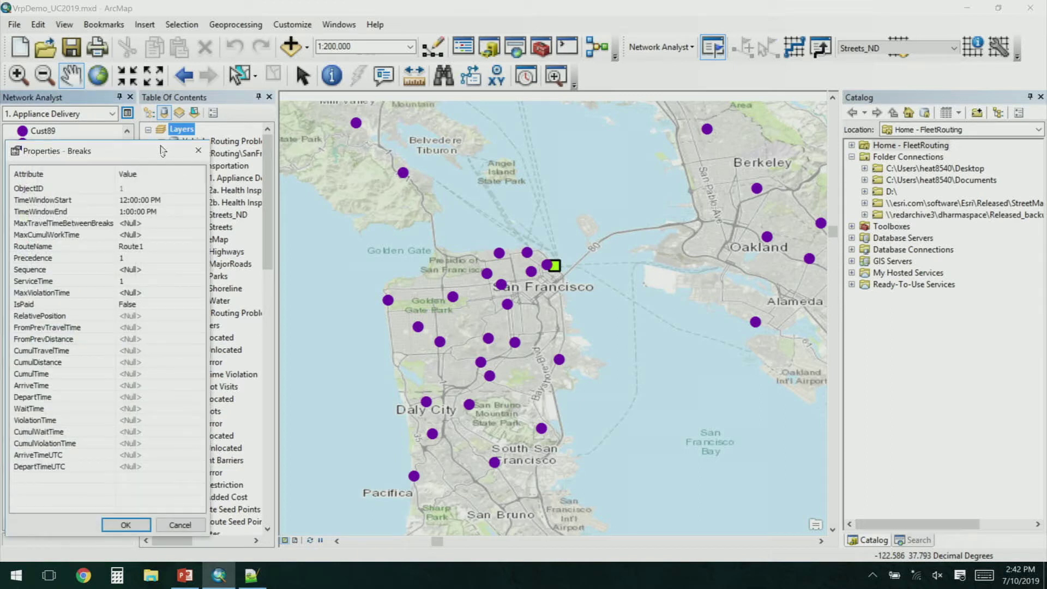
{"action": "left_click_drag", "start_coordinate": [131, 151], "coordinate": [614, 77]}
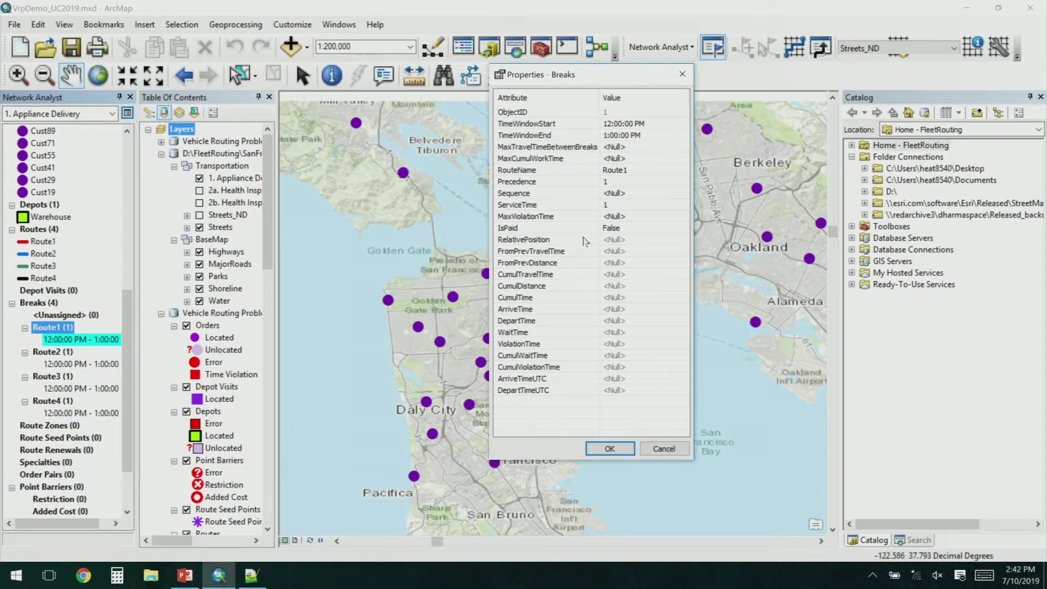
{"action": "left_click", "coordinate": [664, 448]}
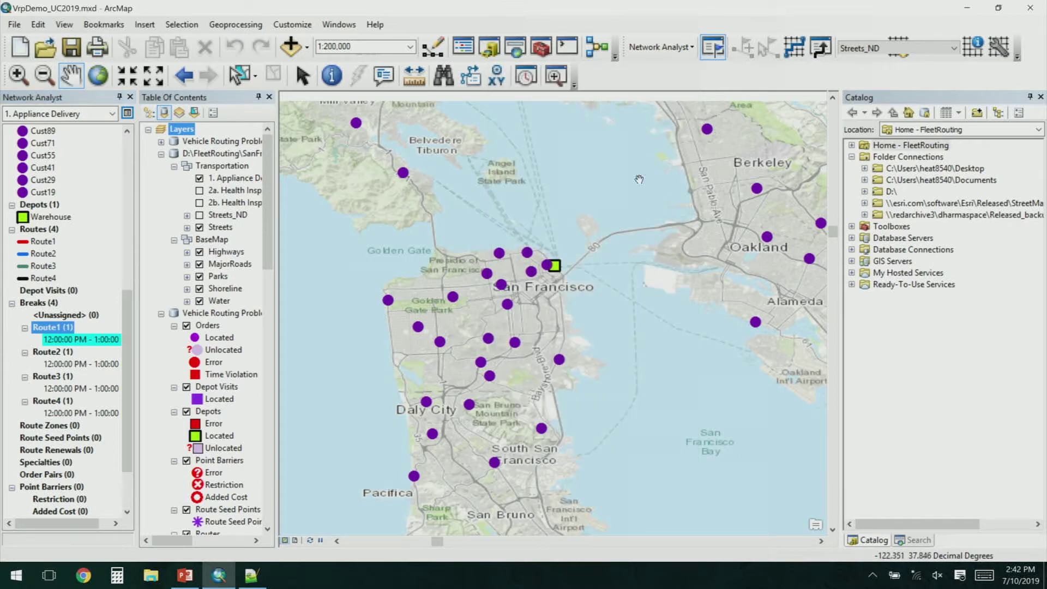
Solve the Appliance Delivery vehicle routing problem and bring the eastern routes around Berkeley and Oakland into view.
{"action": "left_click", "coordinate": [793, 54]}
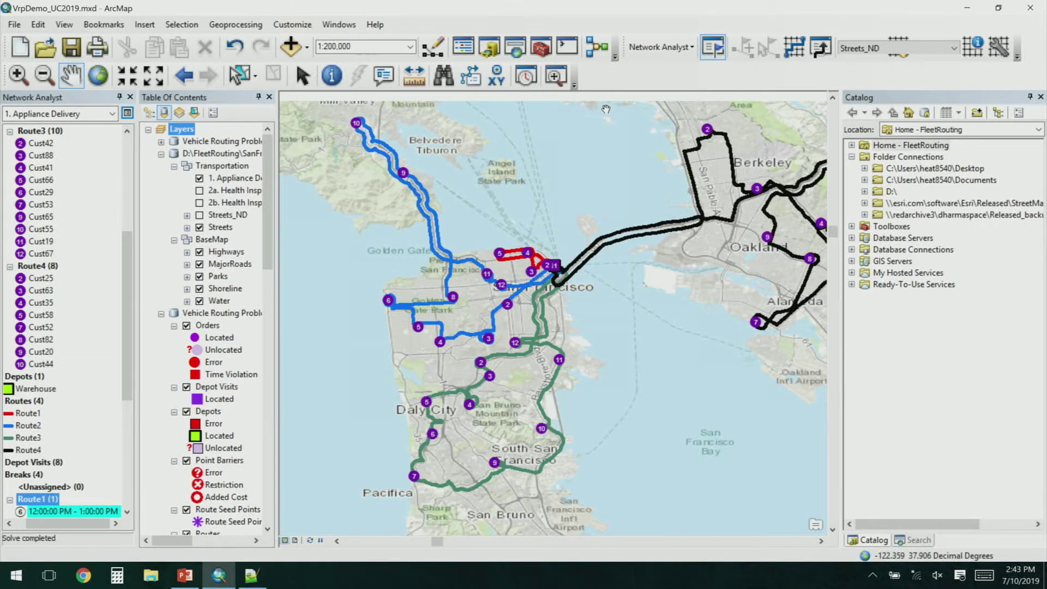
{"action": "left_click_drag", "start_coordinate": [630, 185], "coordinate": [589, 192]}
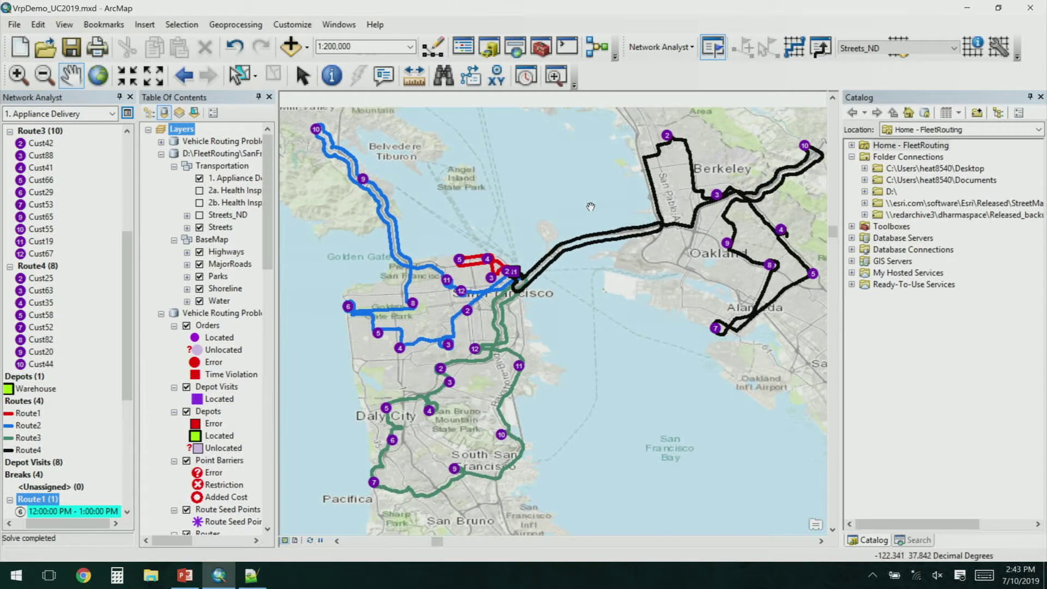
{"action": "left_click_drag", "start_coordinate": [591, 206], "coordinate": [583, 206]}
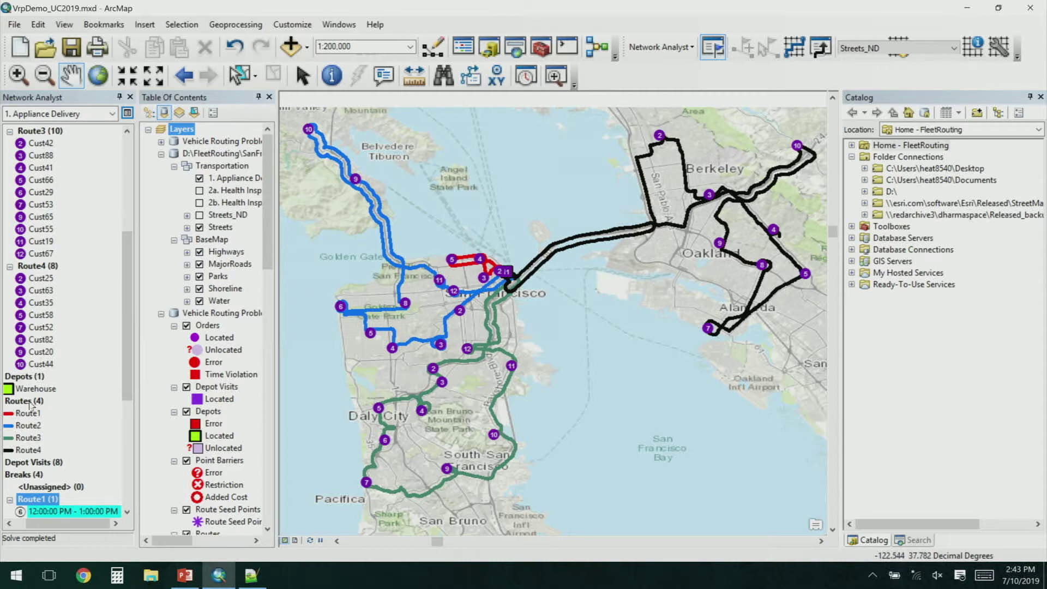
Open the solved Routes attribute table and view the statistics of the TotalTime field.
{"action": "right_click", "coordinate": [46, 401]}
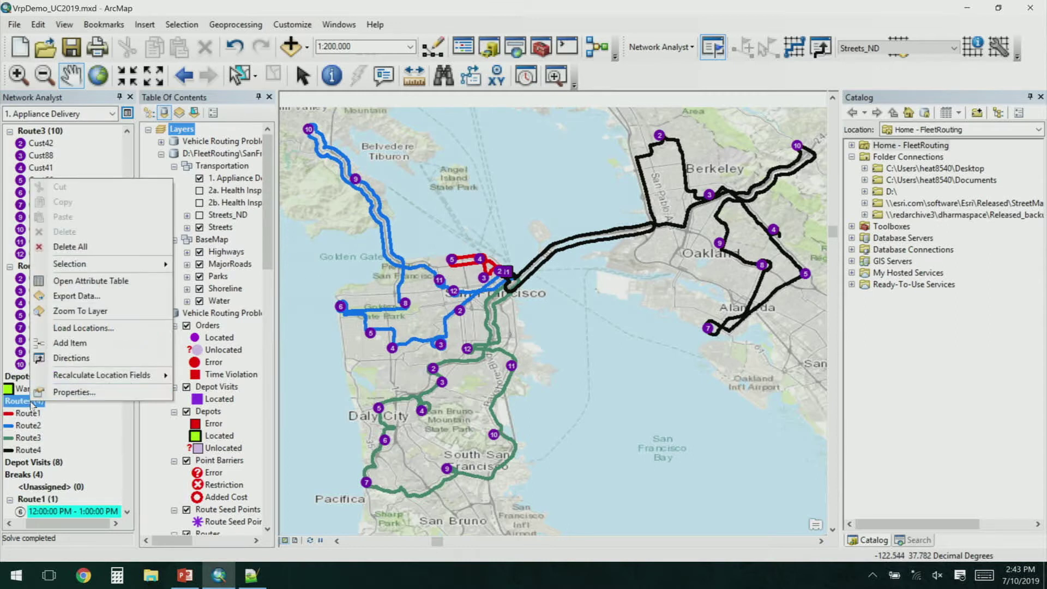
{"action": "left_click", "coordinate": [122, 280]}
{"action": "left_click_drag", "start_coordinate": [299, 391], "coordinate": [605, 305]}
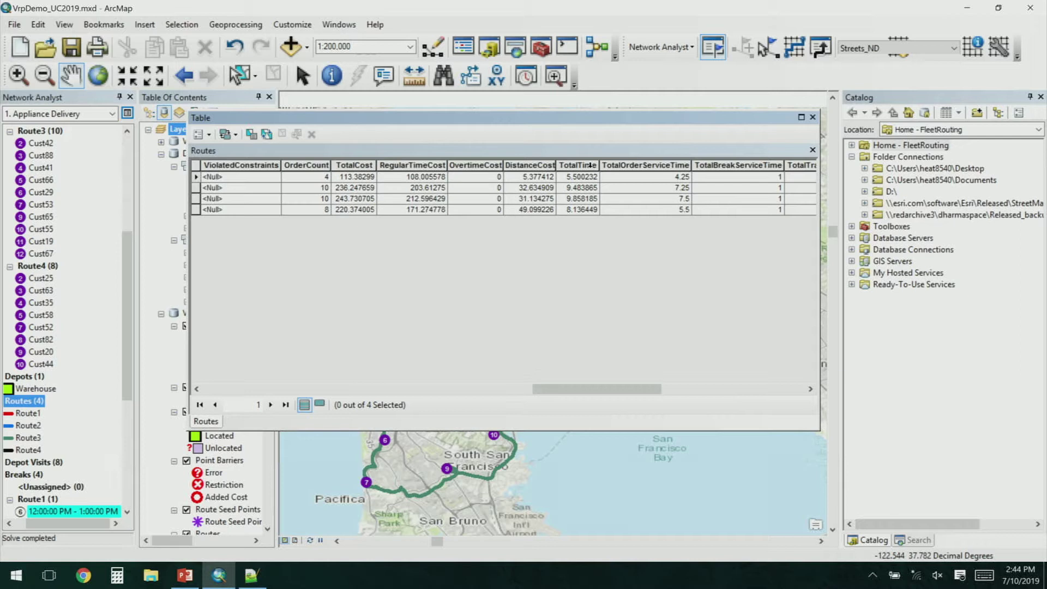
{"action": "right_click", "coordinate": [588, 164]}
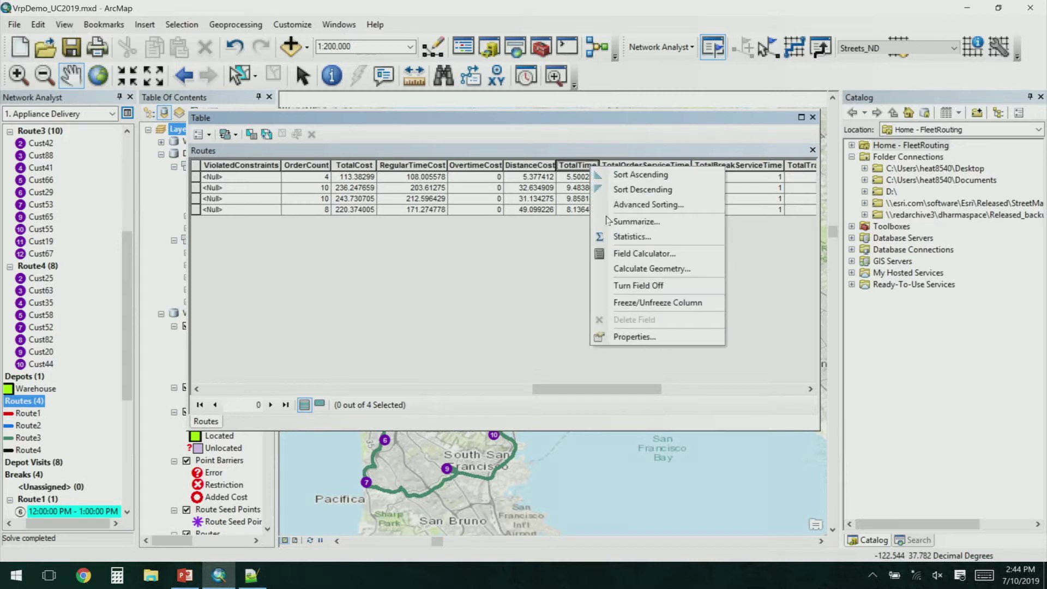
{"action": "left_click", "coordinate": [627, 238]}
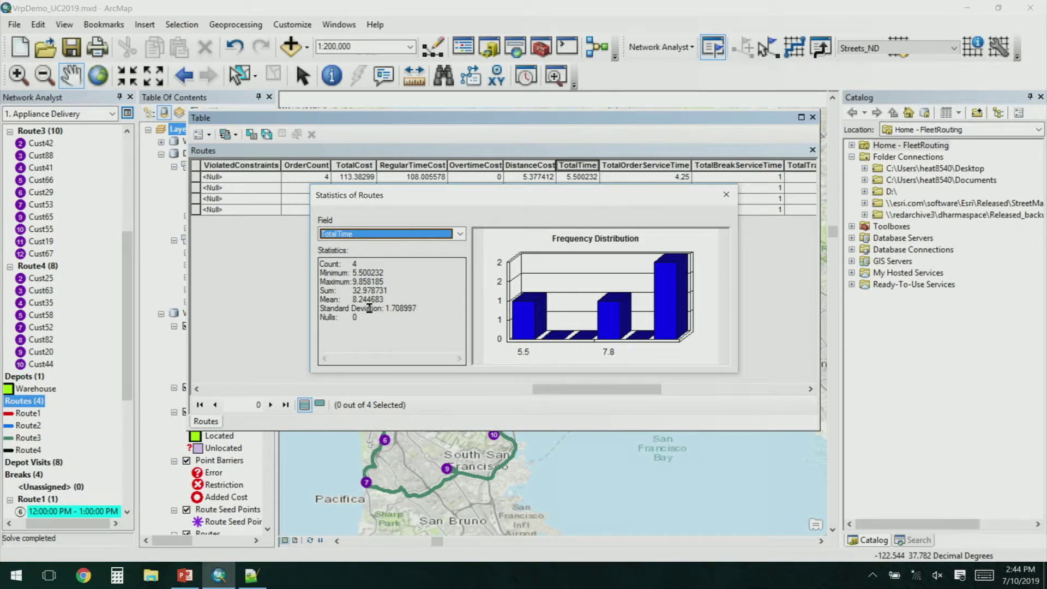
{"action": "left_click", "coordinate": [726, 194]}
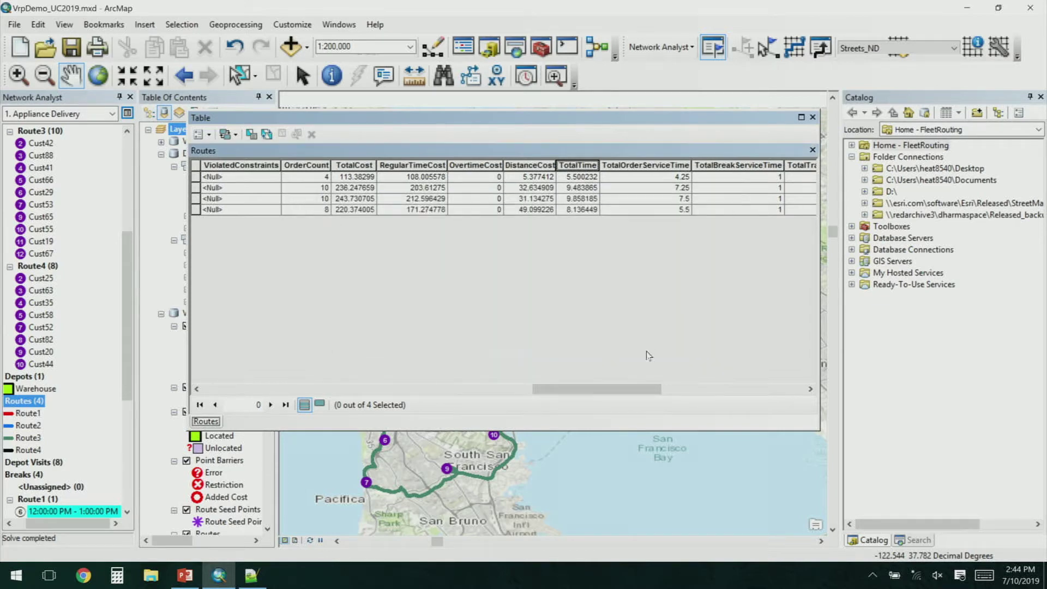
Calculate the OvertimeStartTime field as 8 for all routes in the Routes table.
{"action": "left_click_drag", "start_coordinate": [640, 388], "coordinate": [482, 381]}
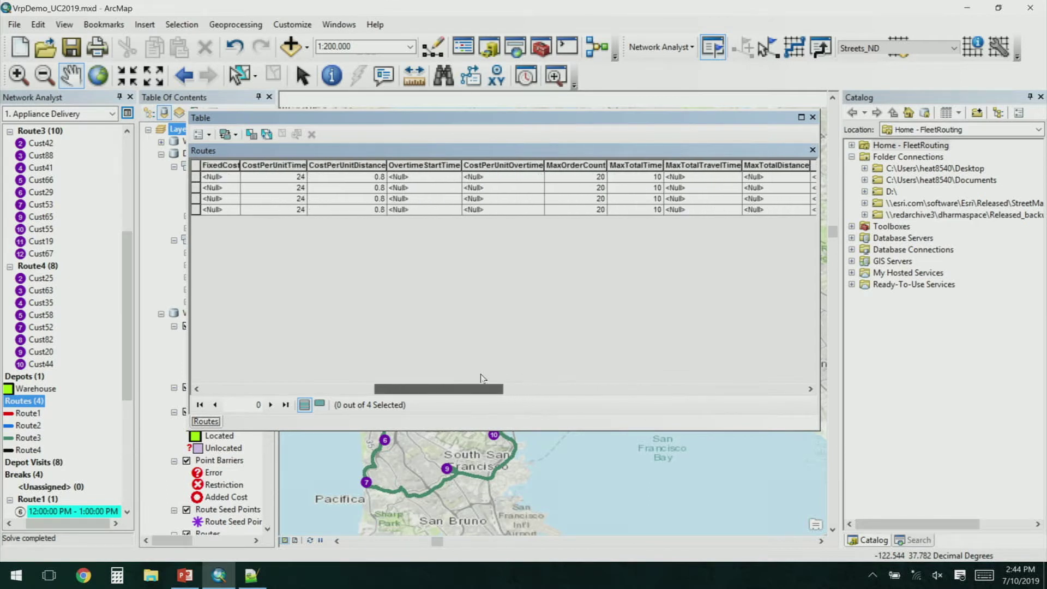
{"action": "right_click", "coordinate": [436, 162]}
{"action": "left_click", "coordinate": [507, 252]}
{"action": "left_click", "coordinate": [444, 318]}
{"action": "type", "text": "8"}
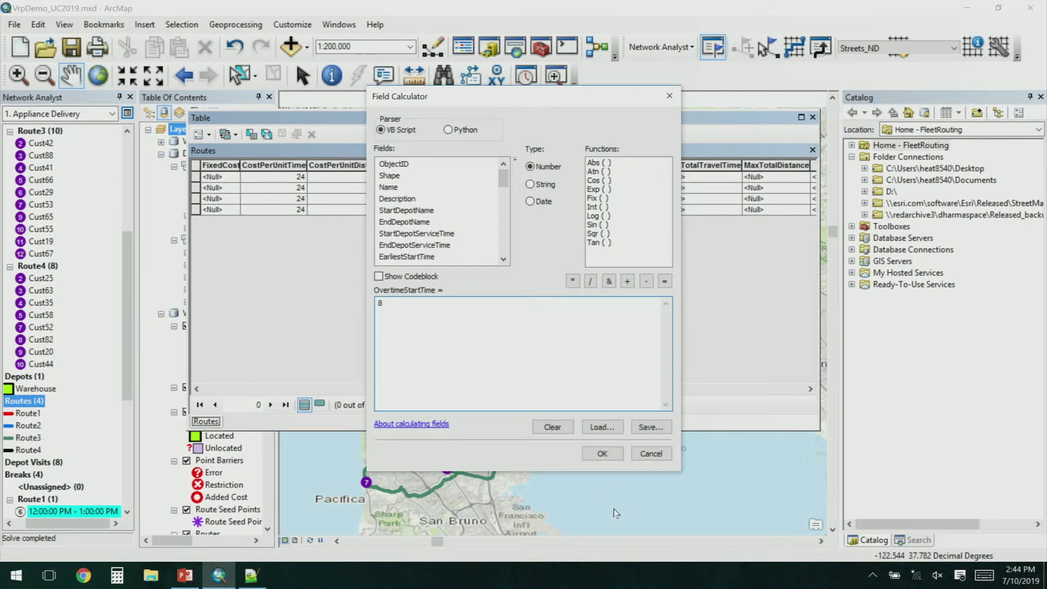
{"action": "left_click", "coordinate": [602, 453]}
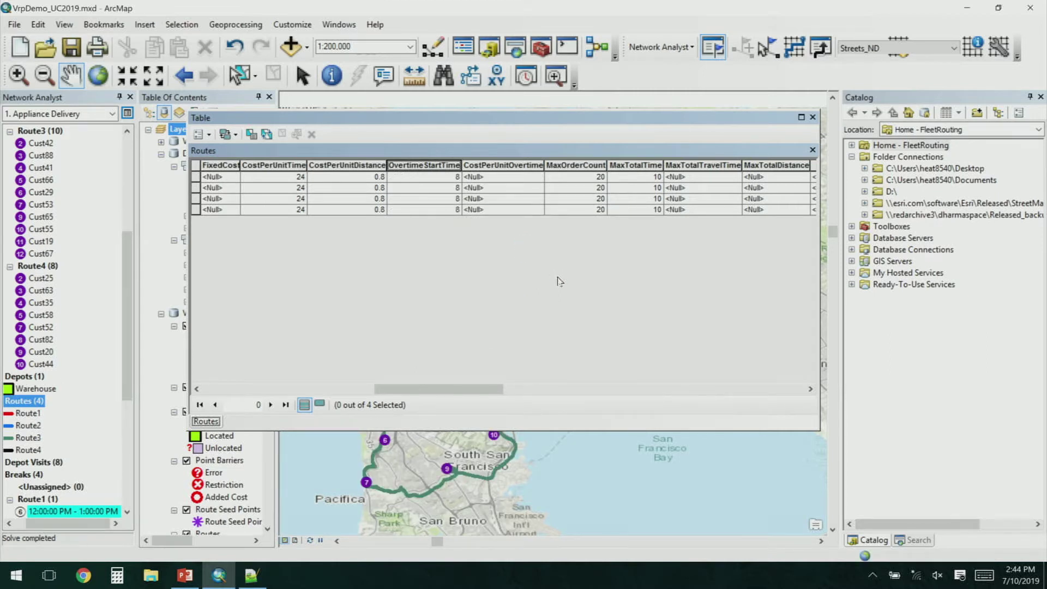
Calculate the CostPerUnitOvertime field as 48 for all routes, and solve the Appliance Delivery vehicle routing problem again.
{"action": "right_click", "coordinate": [514, 165]}
{"action": "left_click", "coordinate": [567, 251]}
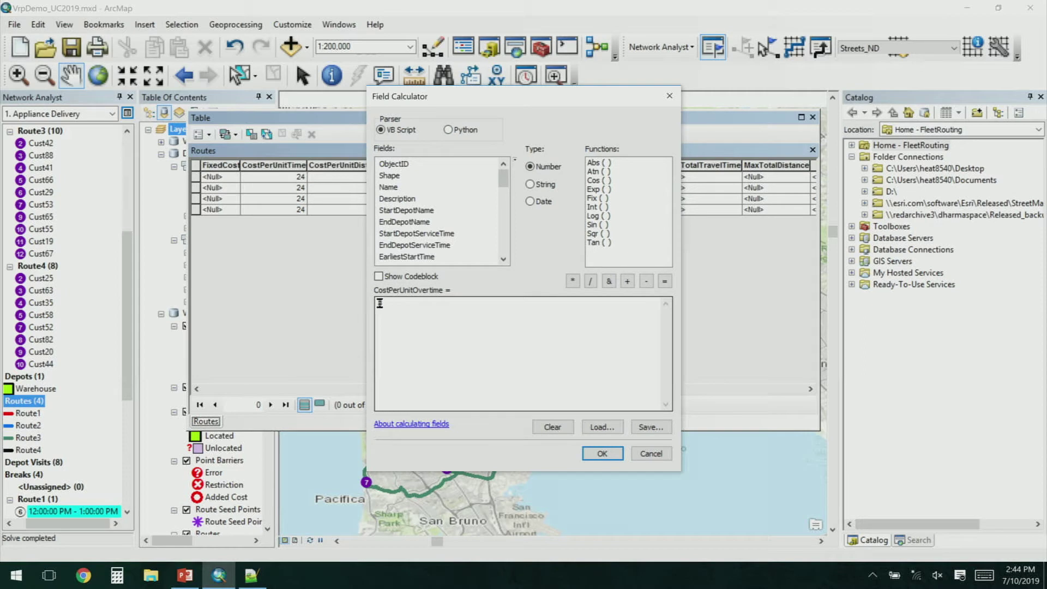
{"action": "left_click", "coordinate": [378, 303]}
{"action": "type", "text": "48"}
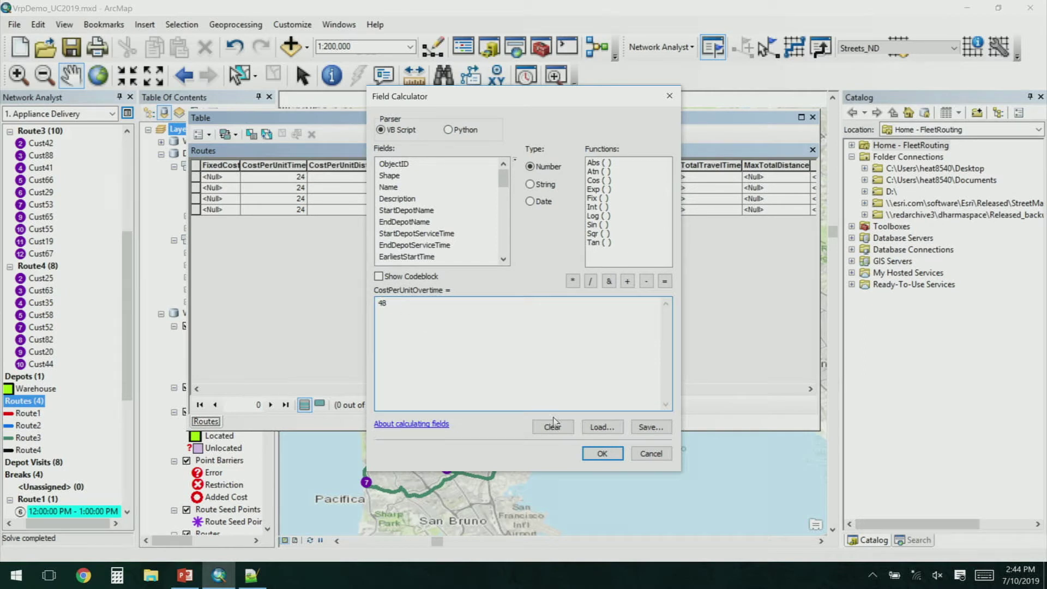
{"action": "left_click", "coordinate": [602, 453]}
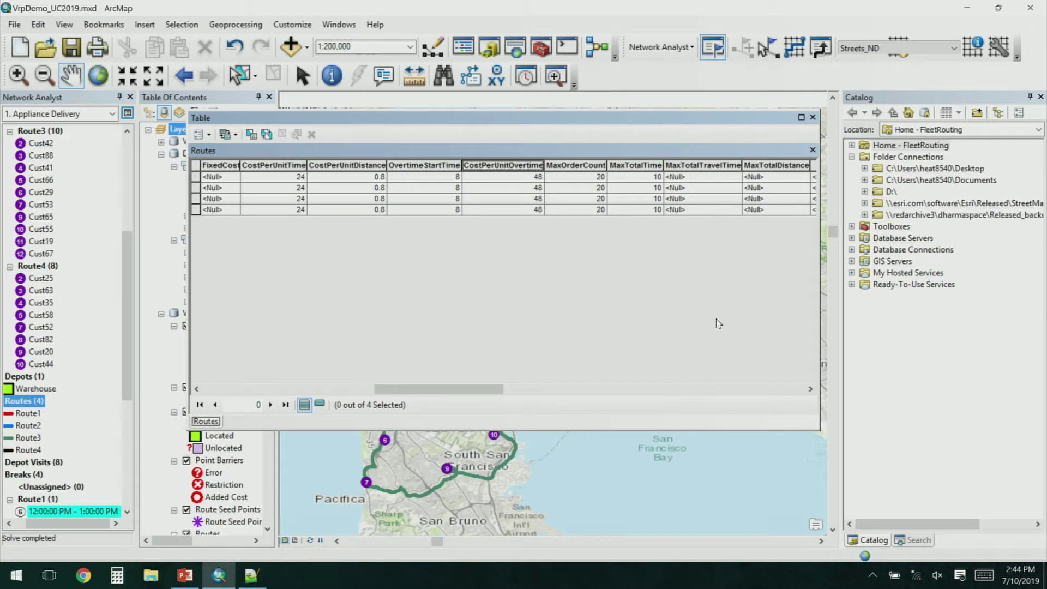
{"action": "left_click", "coordinate": [812, 116]}
{"action": "left_click", "coordinate": [791, 54]}
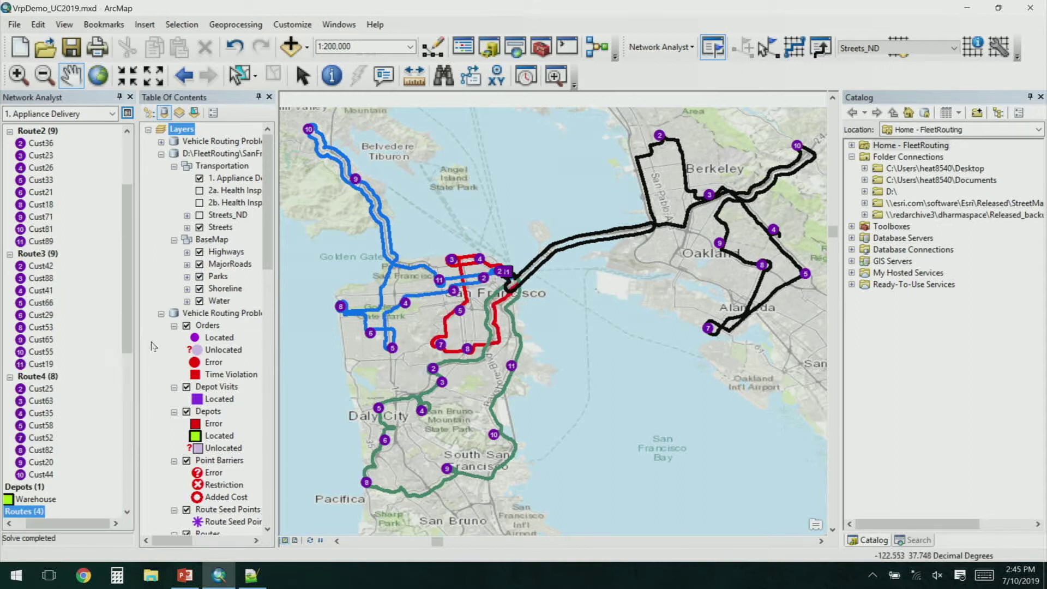
Review the cost and total time fields of the re-solved routes in the Routes attribute table, and switch to the PowerPoint presentation.
{"action": "scroll", "coordinate": [55, 273], "scroll_direction": "down", "scroll_amount": 4}
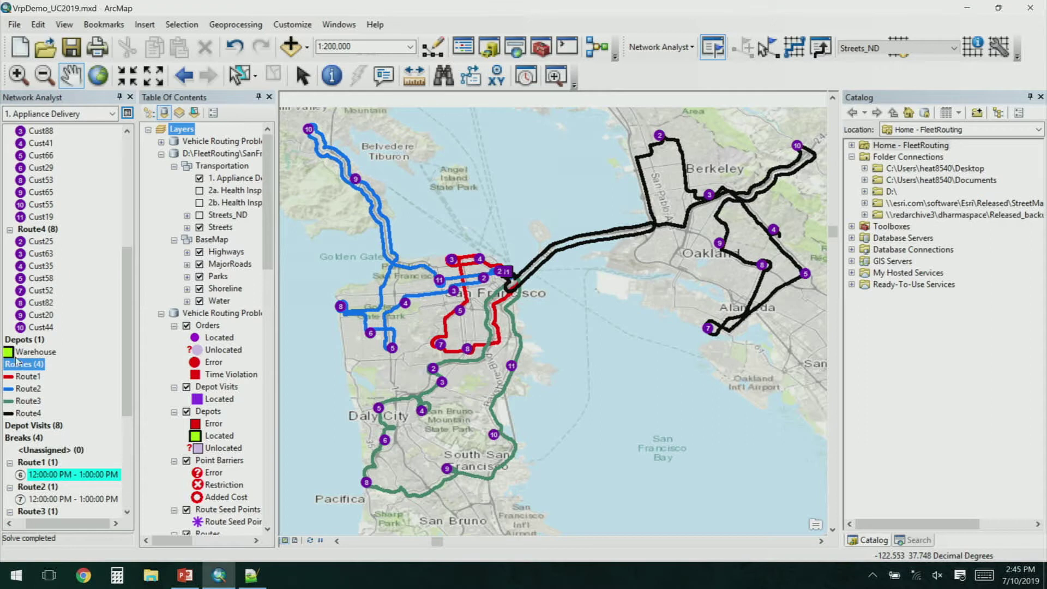
{"action": "right_click", "coordinate": [26, 367]}
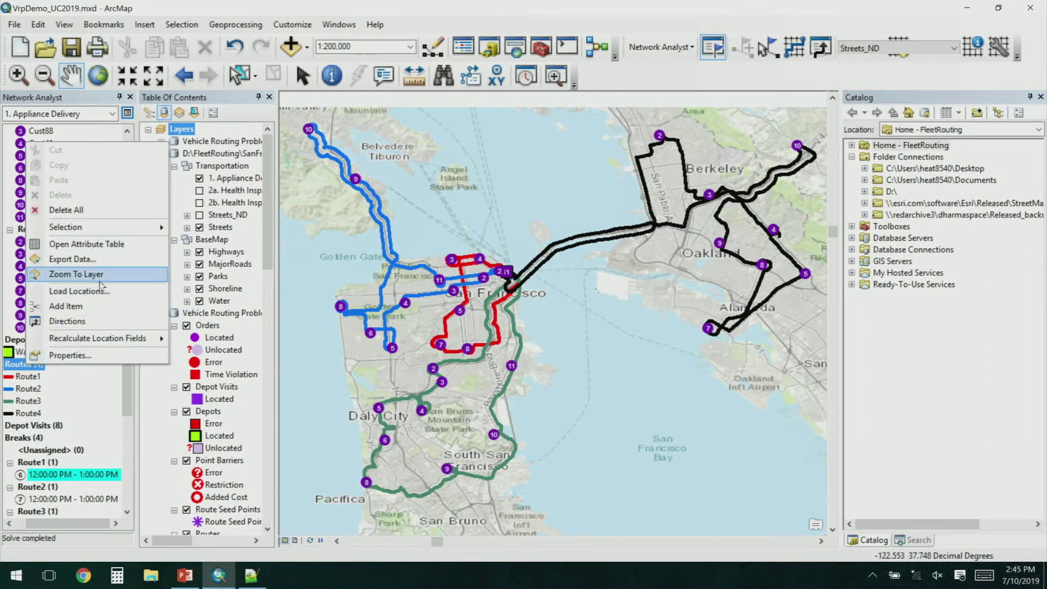
{"action": "left_click", "coordinate": [120, 245]}
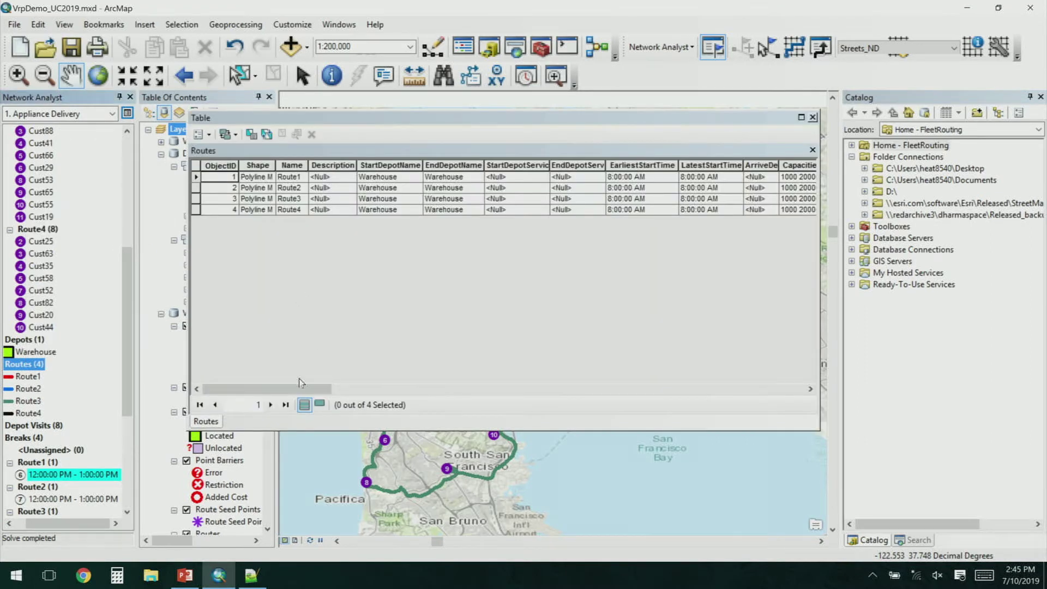
{"action": "left_click_drag", "start_coordinate": [300, 391], "coordinate": [621, 392]}
{"action": "left_click_drag", "start_coordinate": [644, 303], "coordinate": [652, 283]}
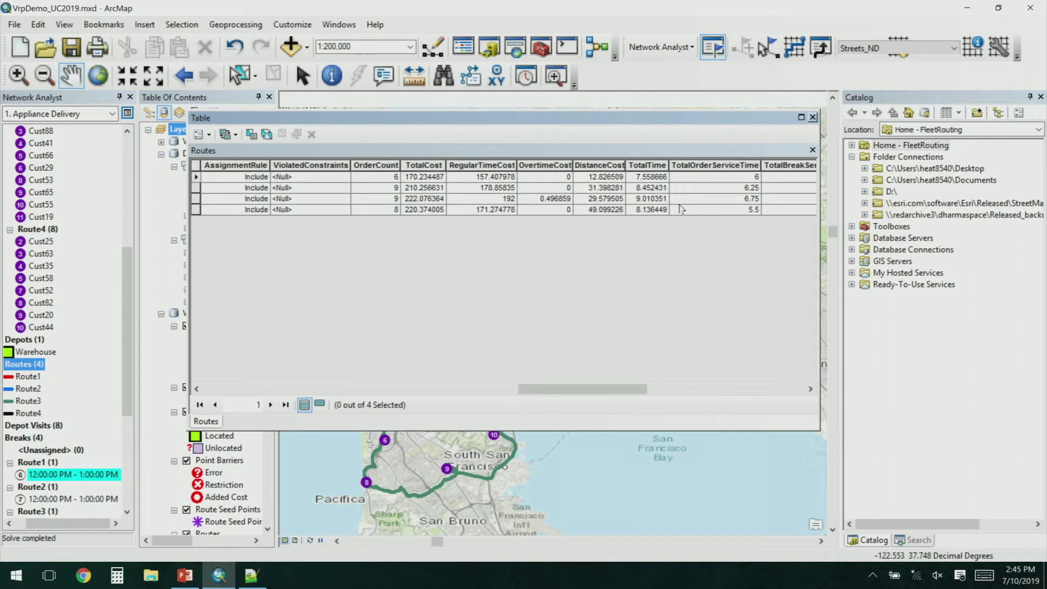
{"action": "left_click", "coordinate": [812, 118]}
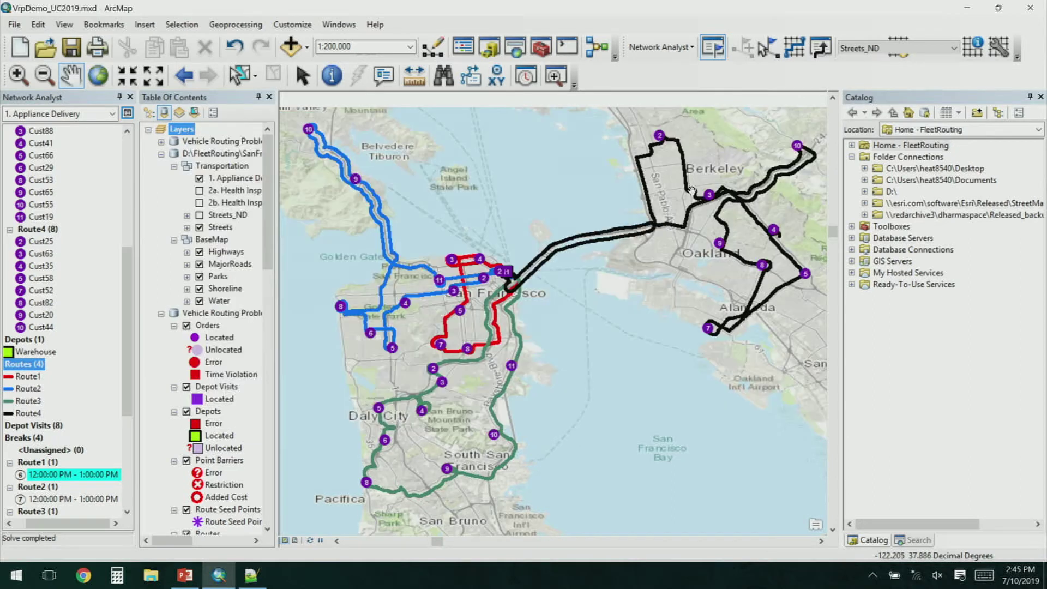
{"action": "left_click", "coordinate": [185, 576]}
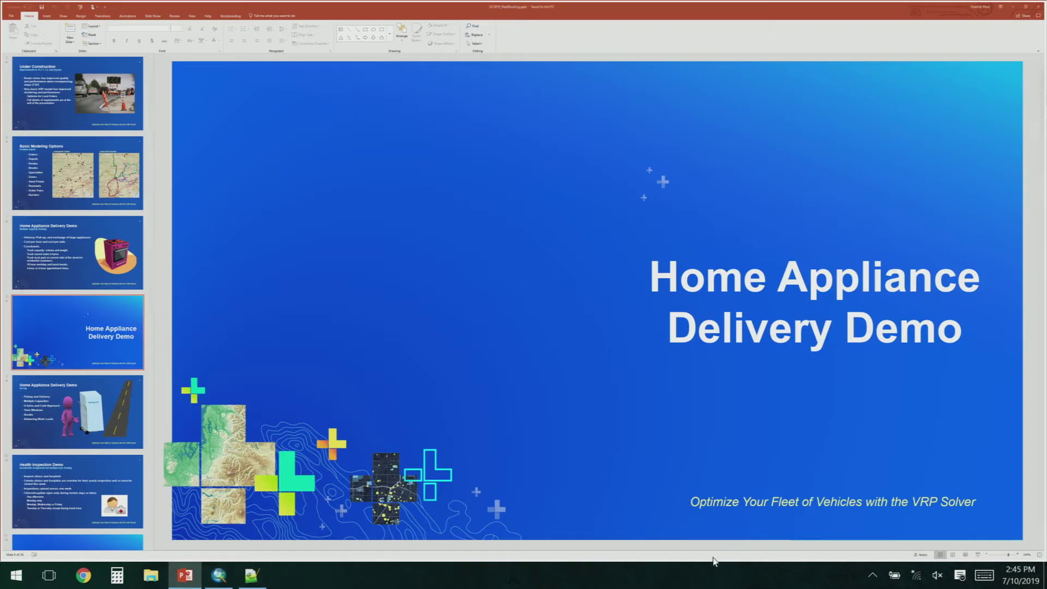
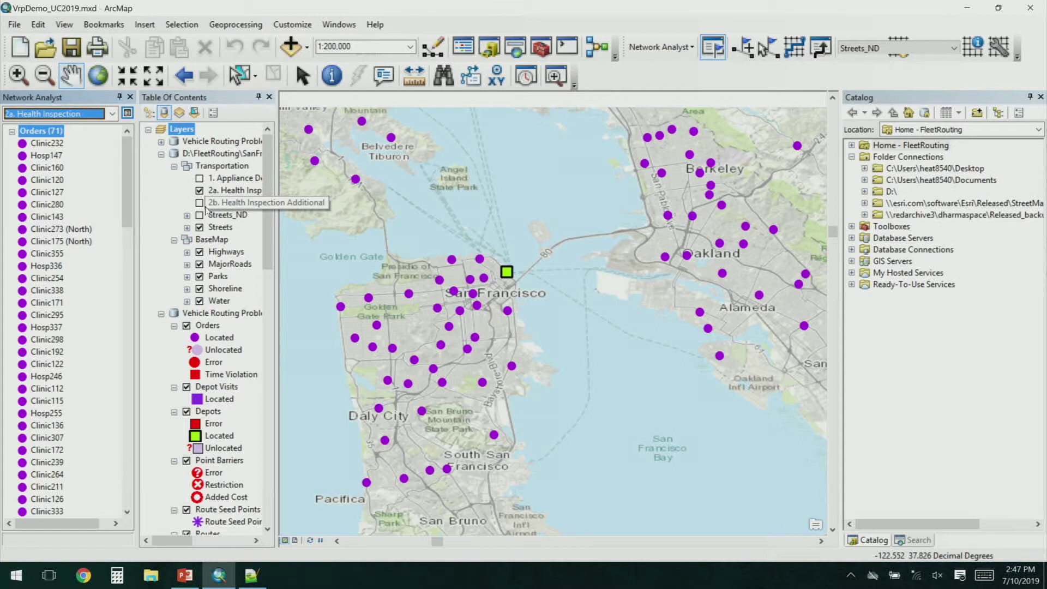
Look through the 2a. Health Inspection analysis classes and review the specialties, service times and time windows in the Orders attribute table.
{"action": "left_click_drag", "start_coordinate": [127, 157], "coordinate": [153, 440]}
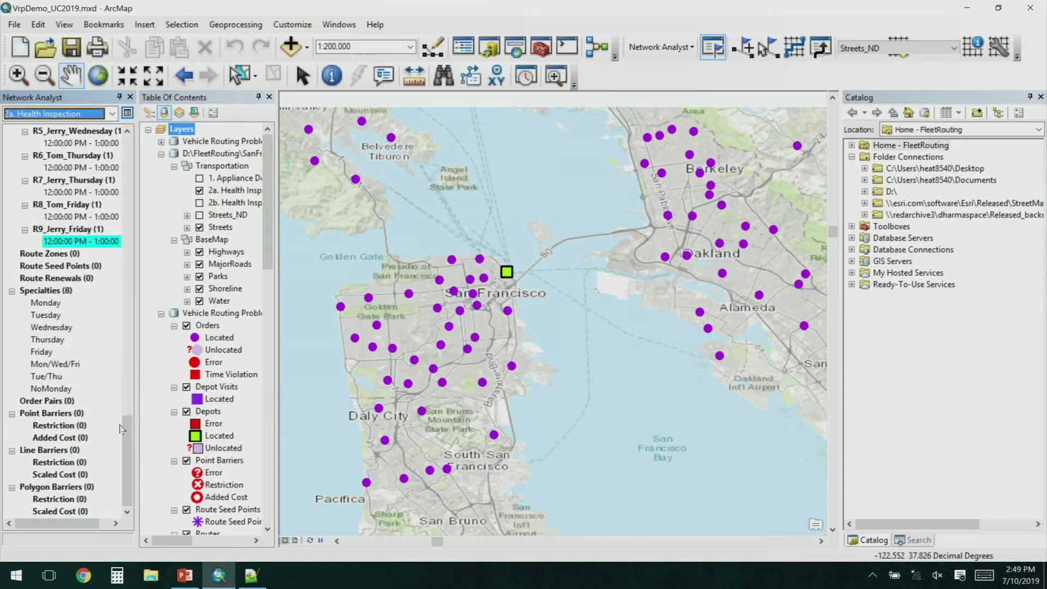
{"action": "left_click_drag", "start_coordinate": [126, 437], "coordinate": [153, 158]}
{"action": "right_click", "coordinate": [46, 132]}
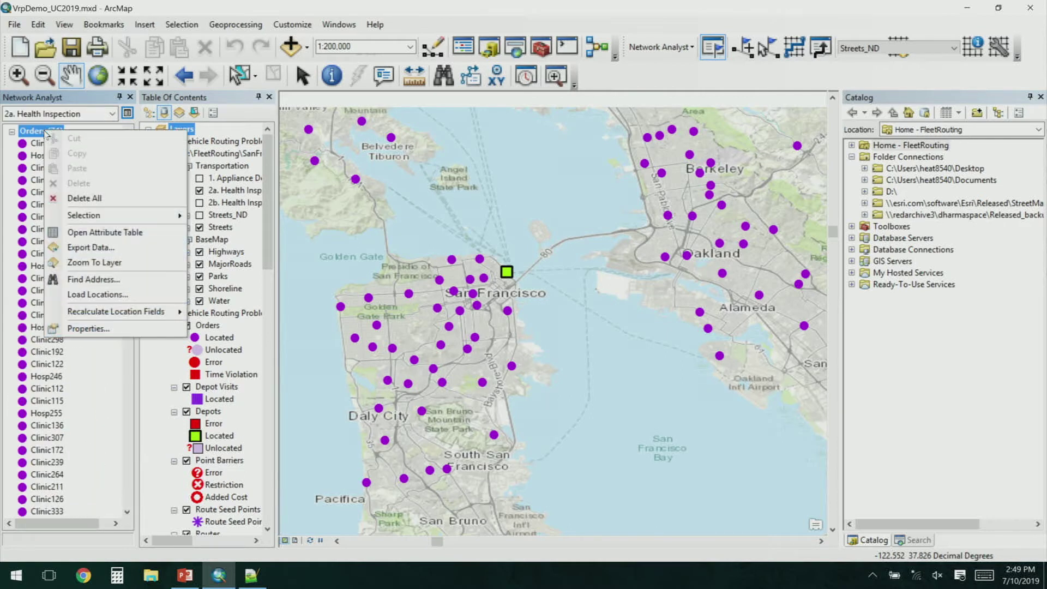
{"action": "left_click", "coordinate": [104, 232]}
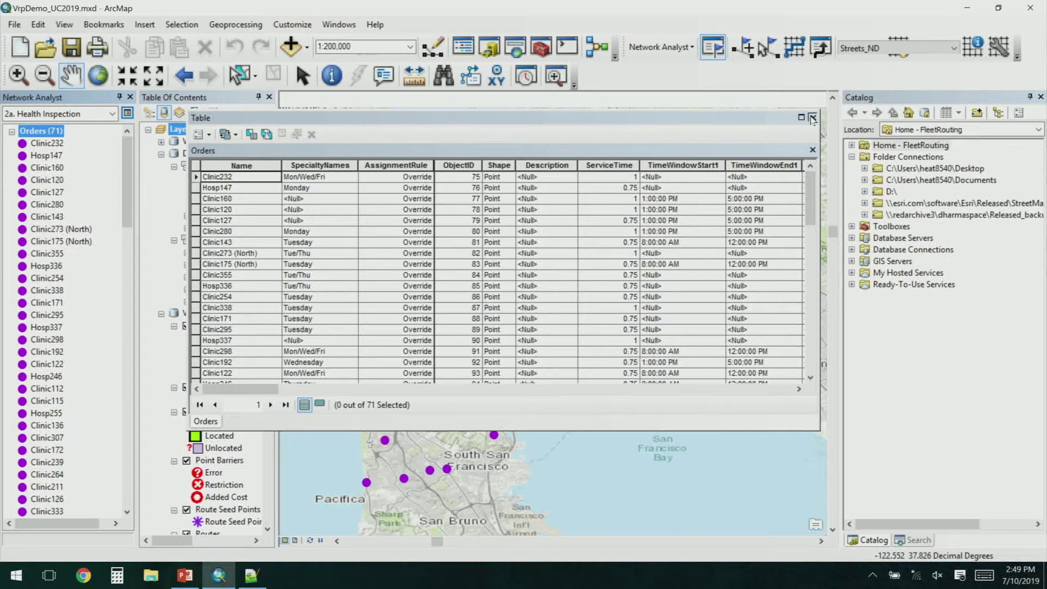
{"action": "left_click", "coordinate": [812, 118]}
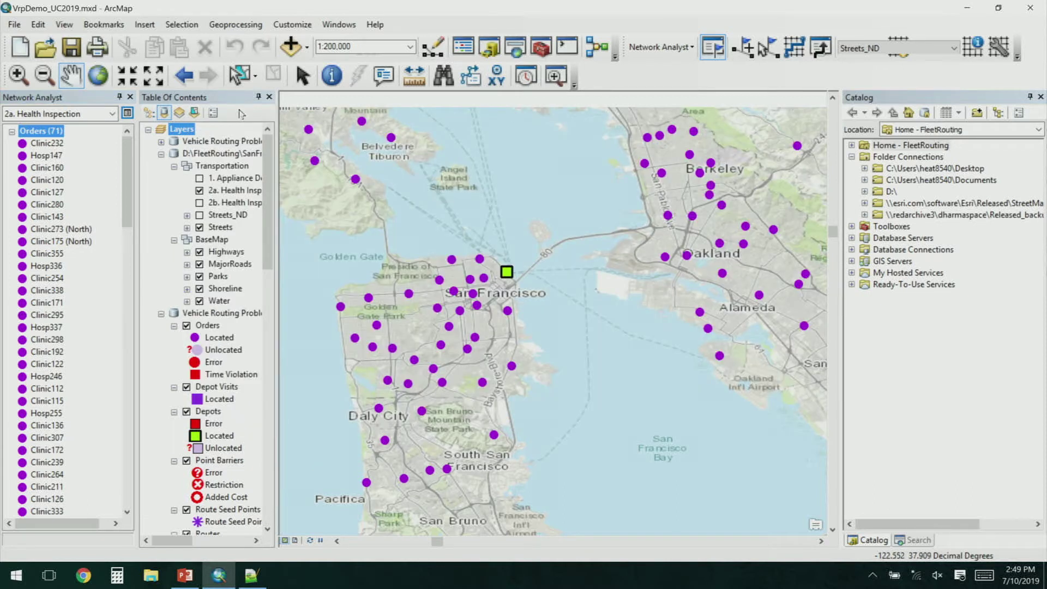
Freeze the Name column in the Health Inspection Routes attribute table and review the SpecialtyNames assigned to each route.
{"action": "left_click", "coordinate": [12, 132]}
{"action": "right_click", "coordinate": [48, 169]}
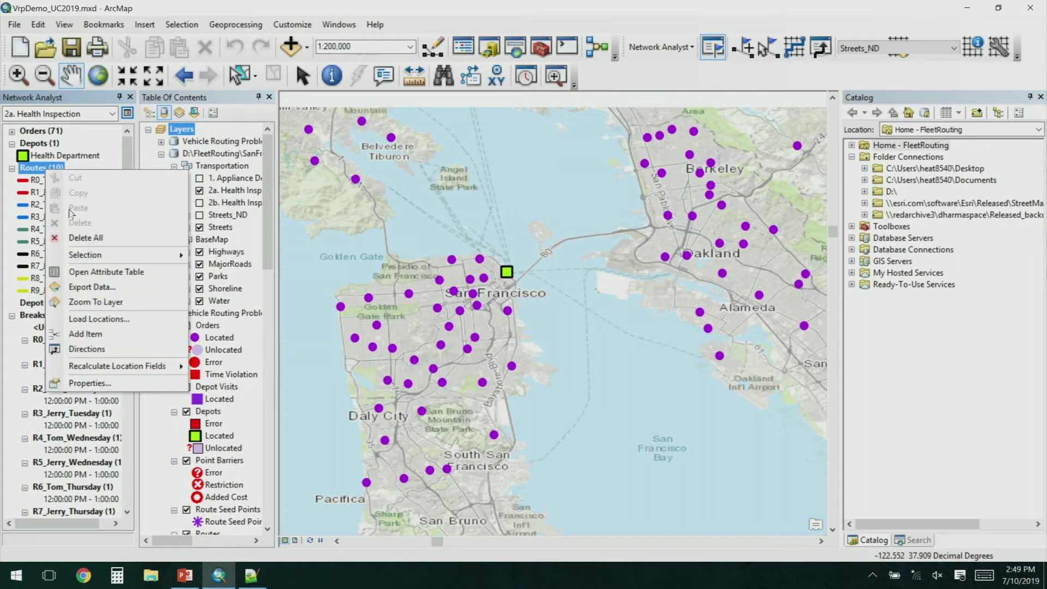
{"action": "left_click", "coordinate": [134, 273]}
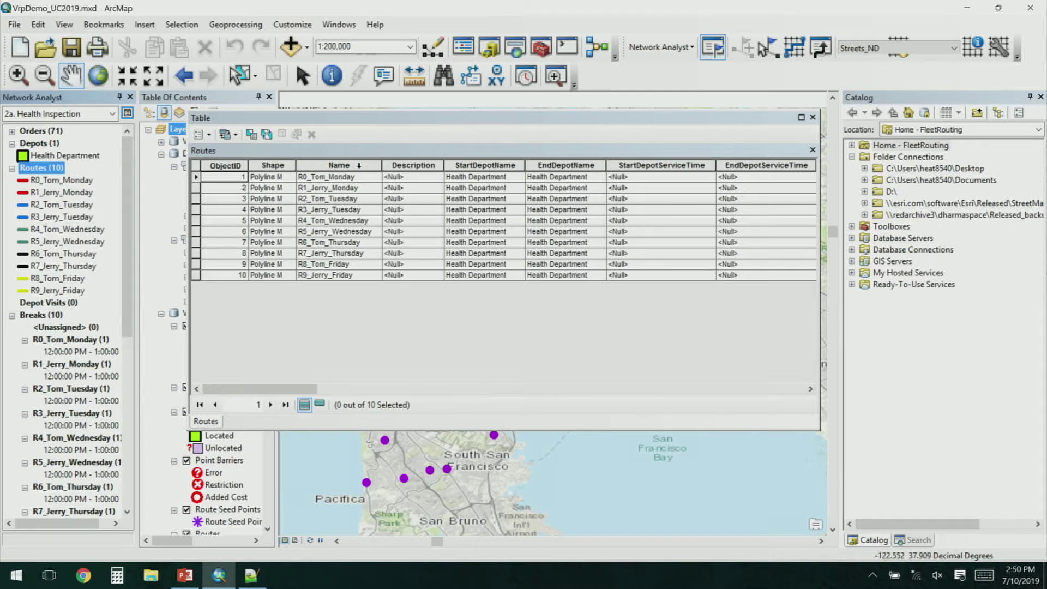
{"action": "left_click", "coordinate": [359, 166]}
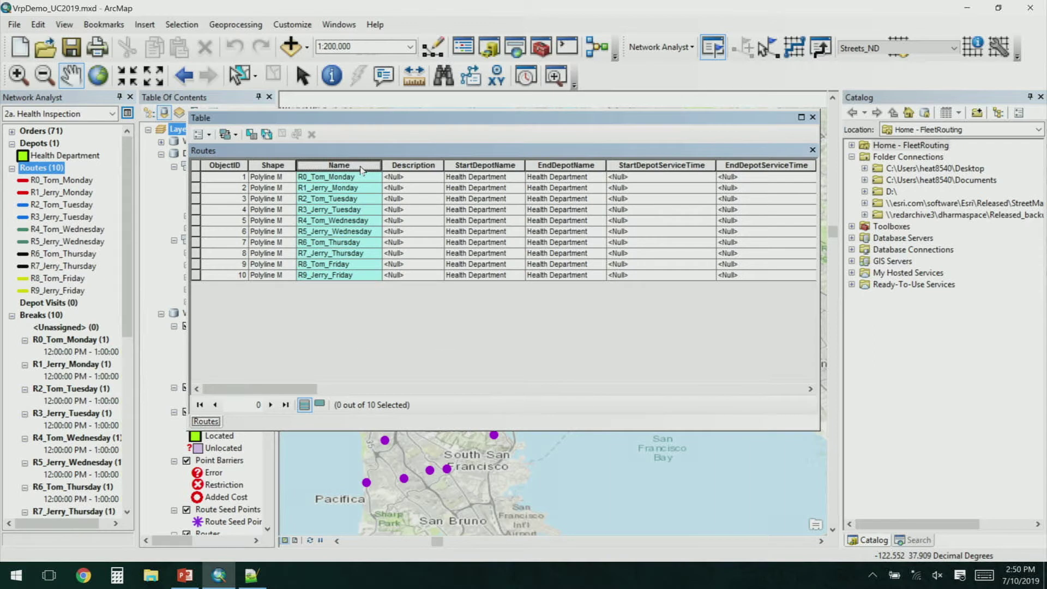
{"action": "right_click", "coordinate": [360, 169]}
{"action": "left_click", "coordinate": [421, 302]}
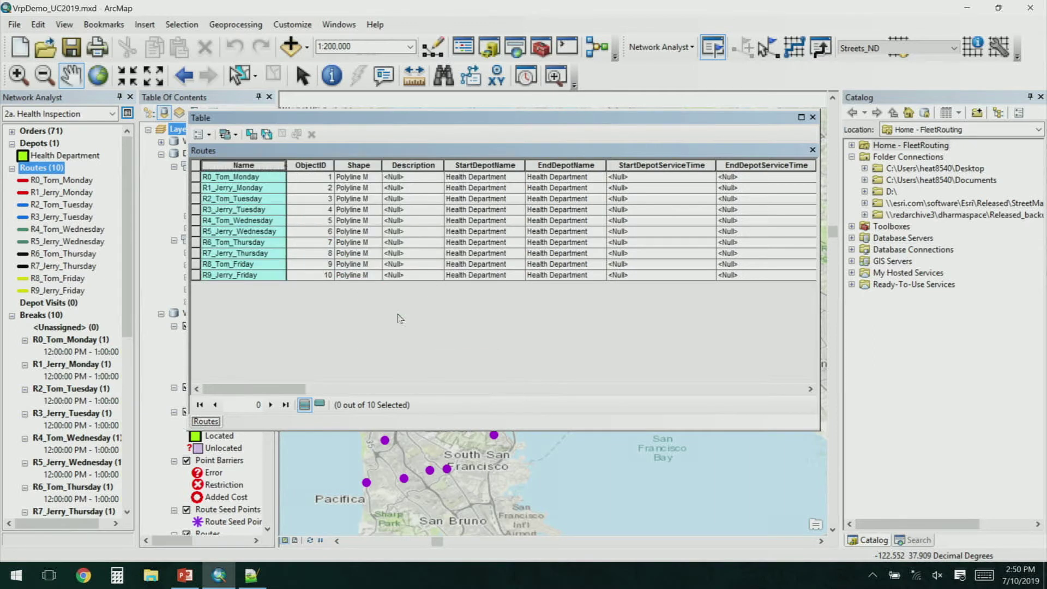
{"action": "left_click_drag", "start_coordinate": [268, 388], "coordinate": [561, 384]}
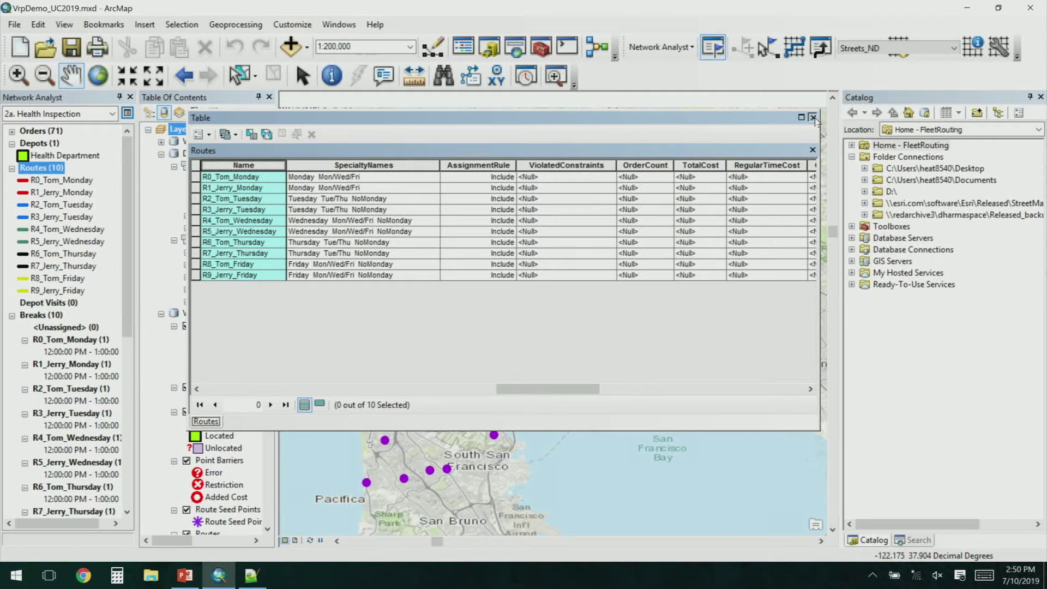
{"action": "left_click", "coordinate": [813, 117]}
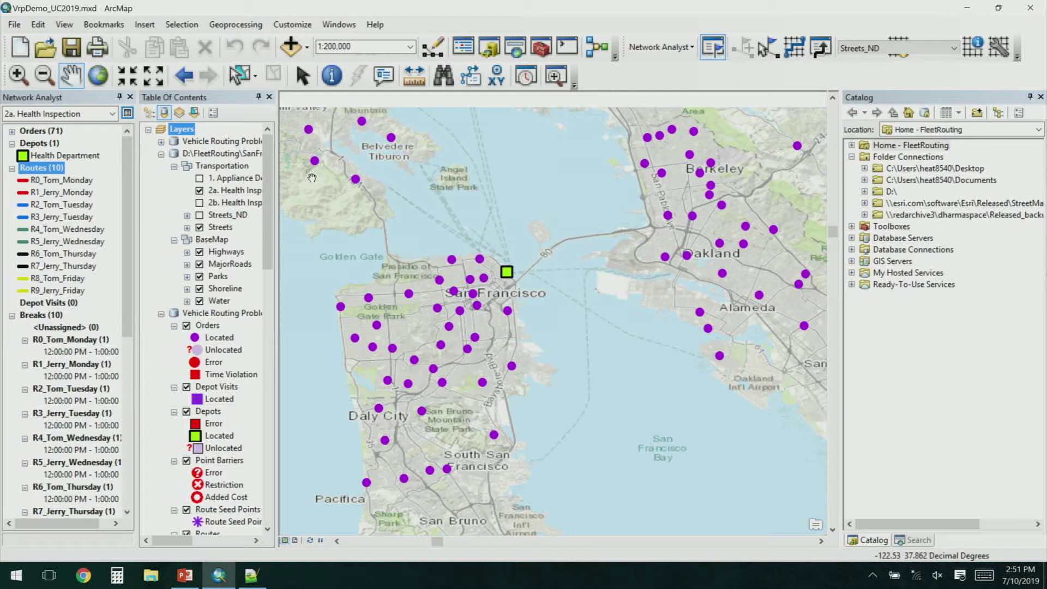
Examine the AssignmentRule values of the clinics and hospitals in the Orders attribute table.
{"action": "left_click", "coordinate": [12, 132]}
{"action": "right_click", "coordinate": [36, 132]}
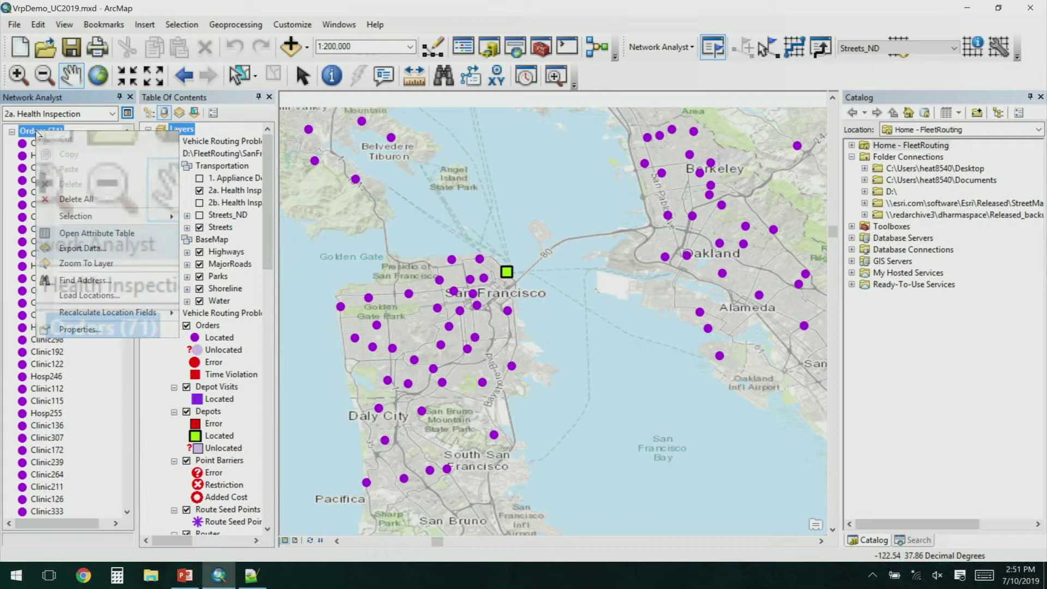
{"action": "left_click", "coordinate": [93, 233]}
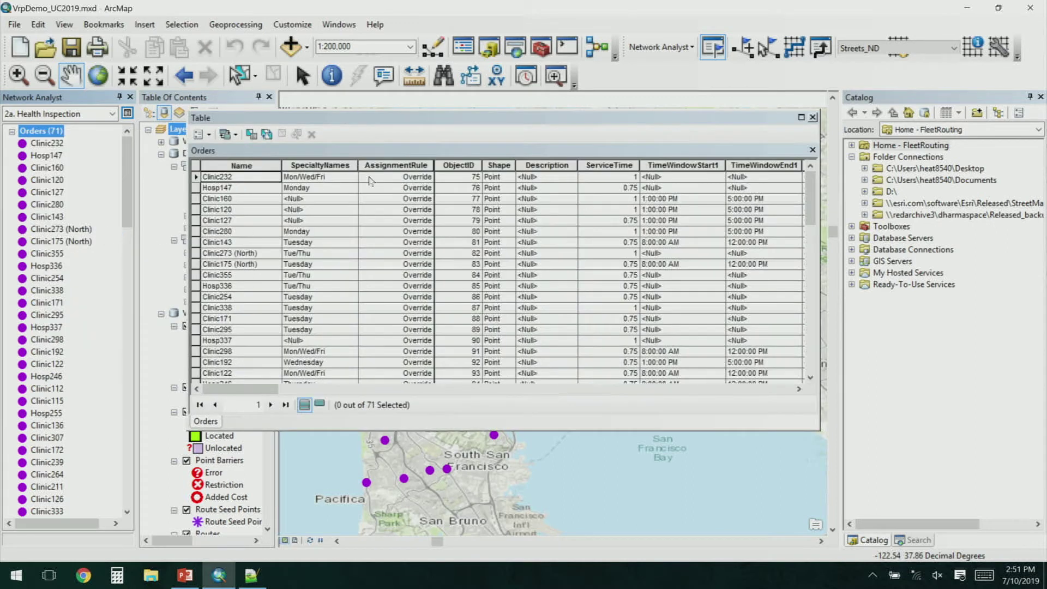
{"action": "scroll", "coordinate": [390, 218], "scroll_direction": "down", "scroll_amount": 9}
{"action": "scroll", "coordinate": [389, 231], "scroll_direction": "down", "scroll_amount": 2}
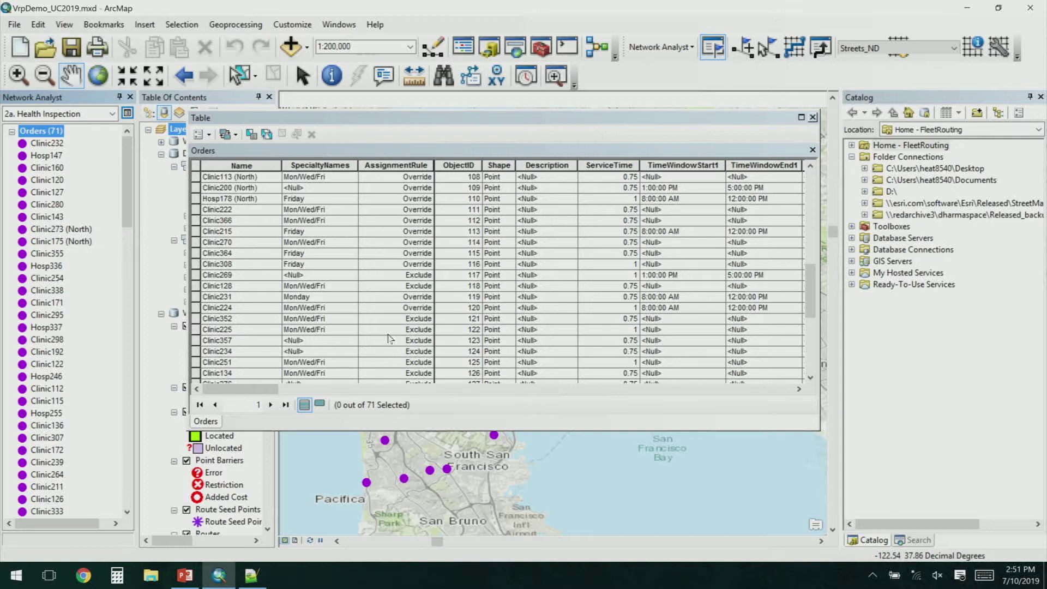
Solve the 2a. Health Inspection vehicle routing problem and look over the unassigned orders and those on the Monday routes.
{"action": "left_click", "coordinate": [813, 117]}
{"action": "left_click", "coordinate": [792, 53]}
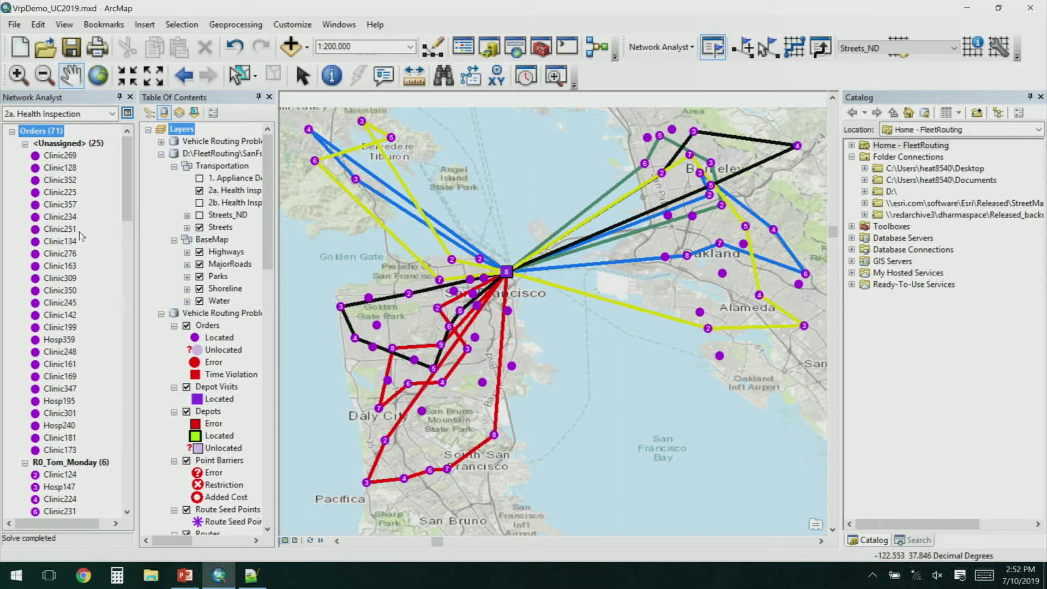
{"action": "scroll", "coordinate": [81, 236], "scroll_direction": "down", "scroll_amount": 3}
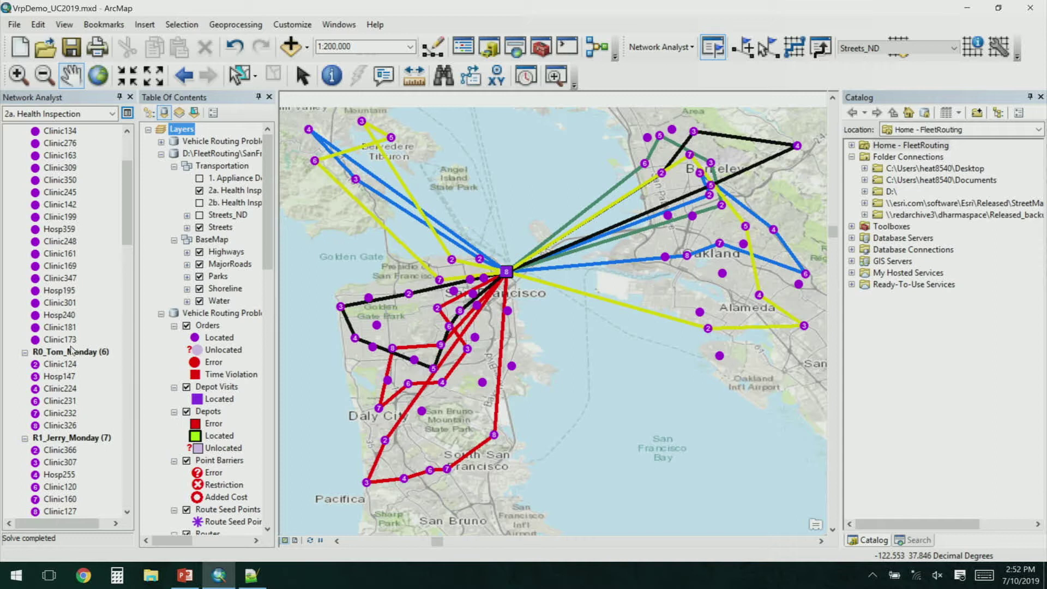
{"action": "scroll", "coordinate": [71, 351], "scroll_direction": "down", "scroll_amount": 1}
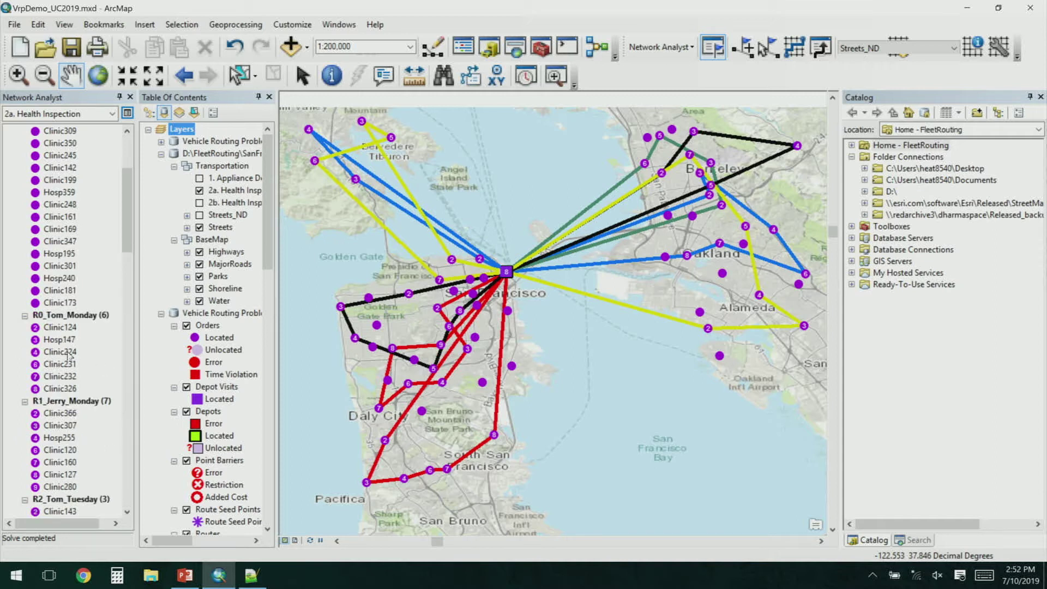
Try the Preserve route assignment rule in the properties of order Clinic224, discarding the change.
{"action": "double_click", "coordinate": [68, 353]}
{"action": "left_click_drag", "start_coordinate": [89, 158], "coordinate": [559, 25]}
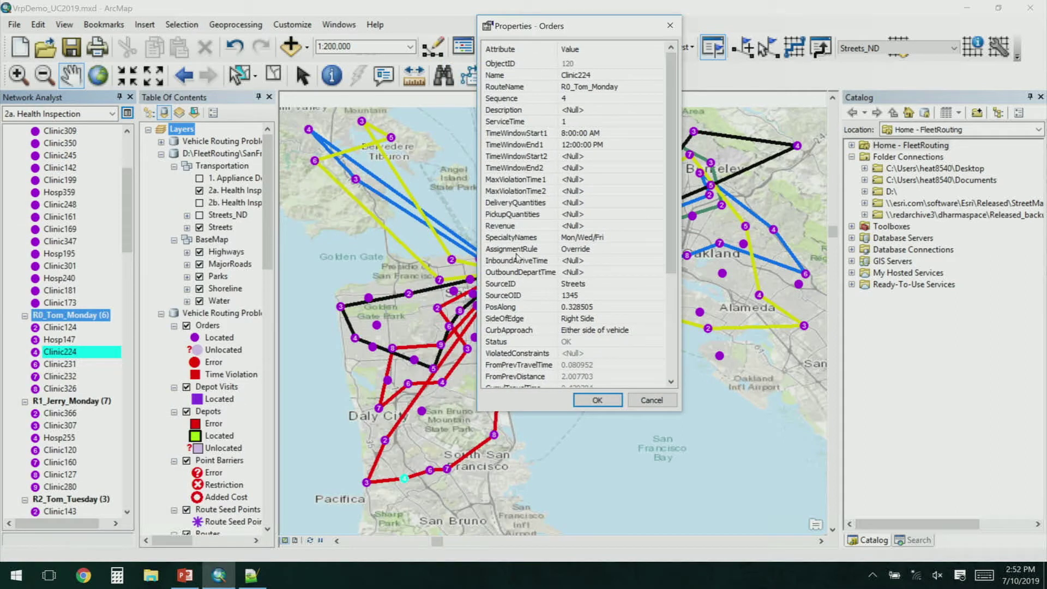
{"action": "left_click", "coordinate": [612, 252]}
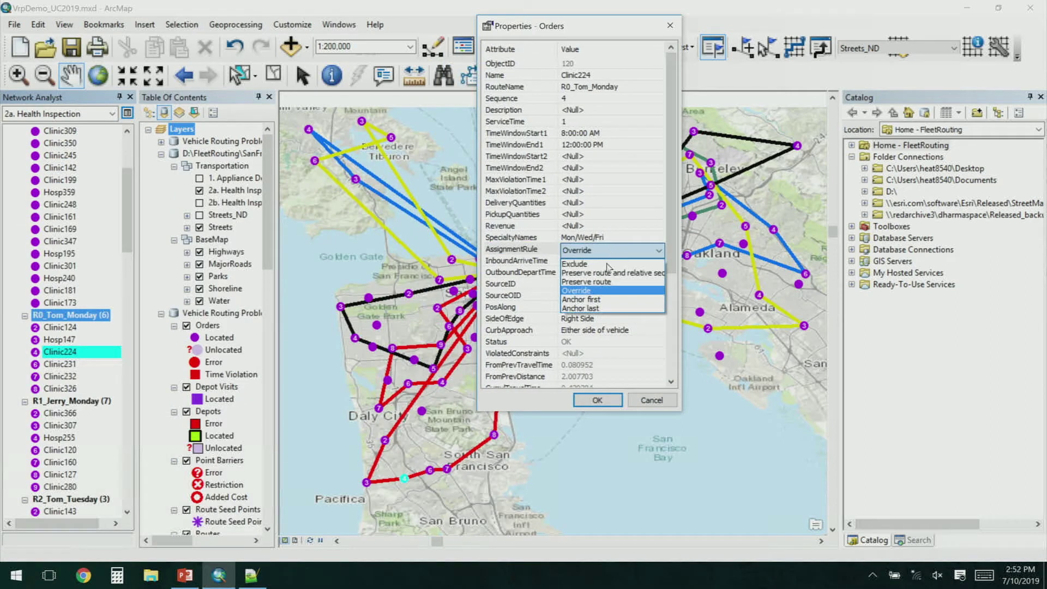
{"action": "left_click", "coordinate": [607, 282]}
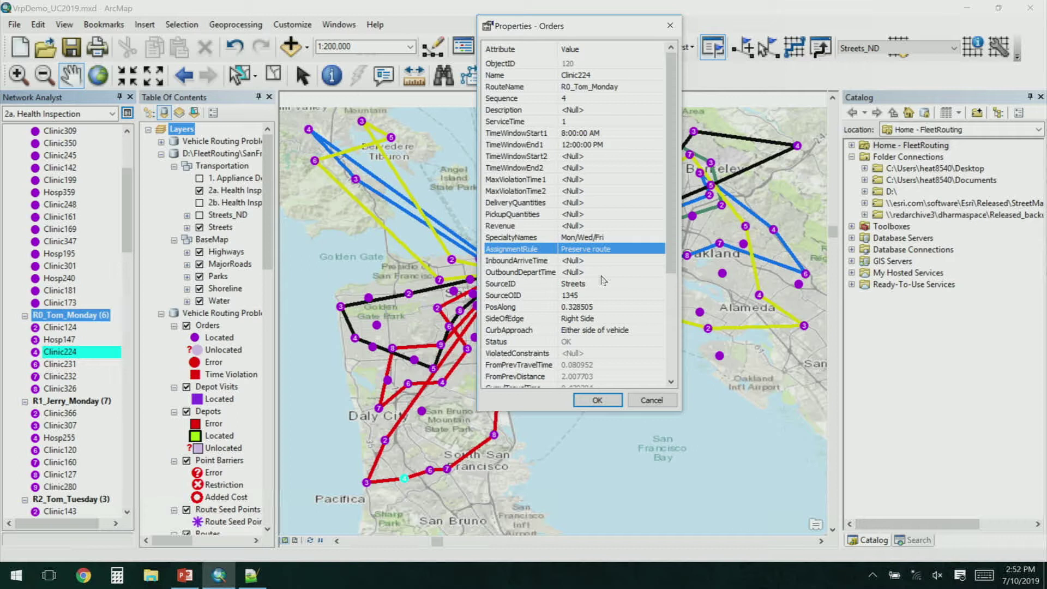
{"action": "left_click", "coordinate": [651, 400]}
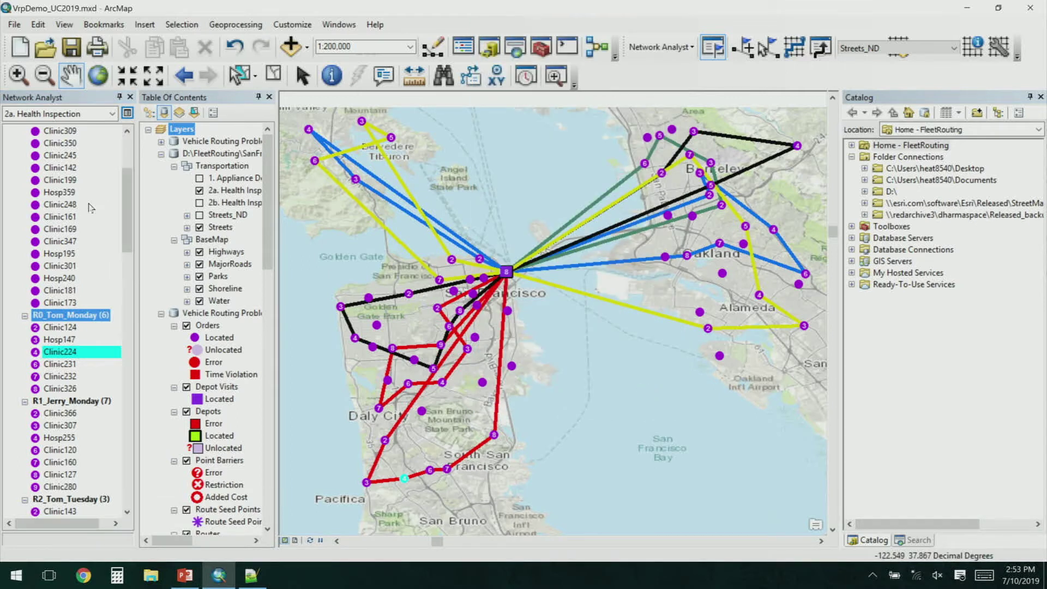
Try the Override assignment rule in the properties of unassigned order Clinic134, discard the change and clear the selection.
{"action": "scroll", "coordinate": [93, 202], "scroll_direction": "up", "scroll_amount": 4}
{"action": "double_click", "coordinate": [61, 242]}
{"action": "left_click_drag", "start_coordinate": [126, 52], "coordinate": [588, 47]}
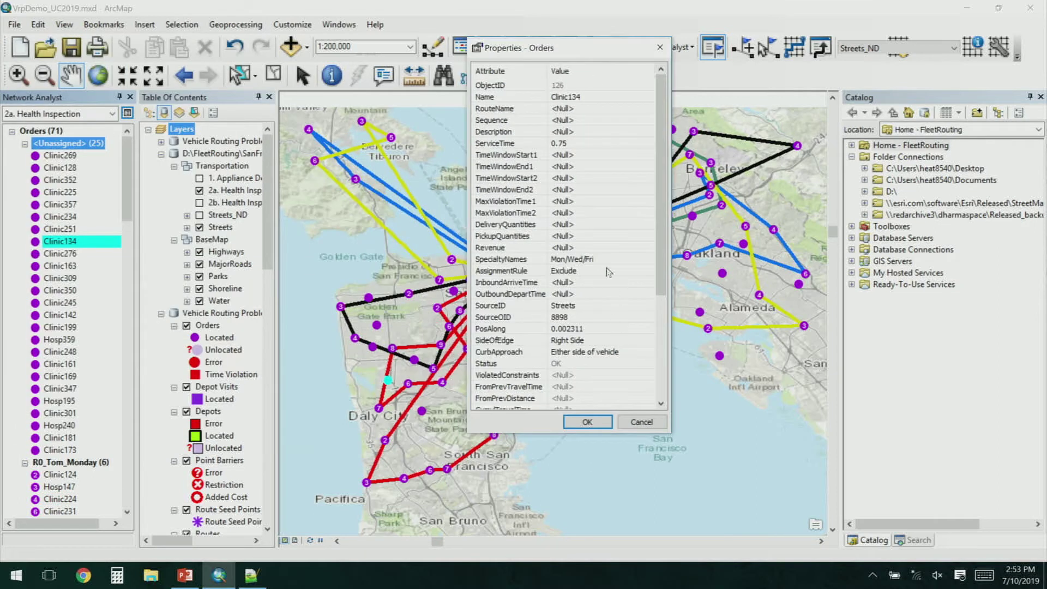
{"action": "left_click", "coordinate": [608, 272]}
{"action": "left_click", "coordinate": [609, 311]}
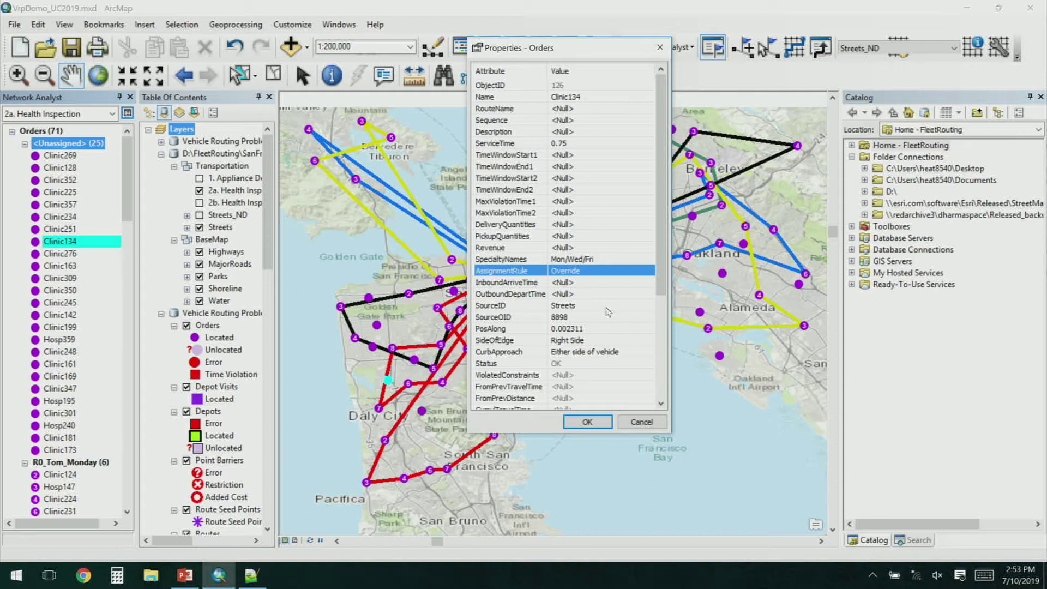
{"action": "left_click", "coordinate": [642, 423]}
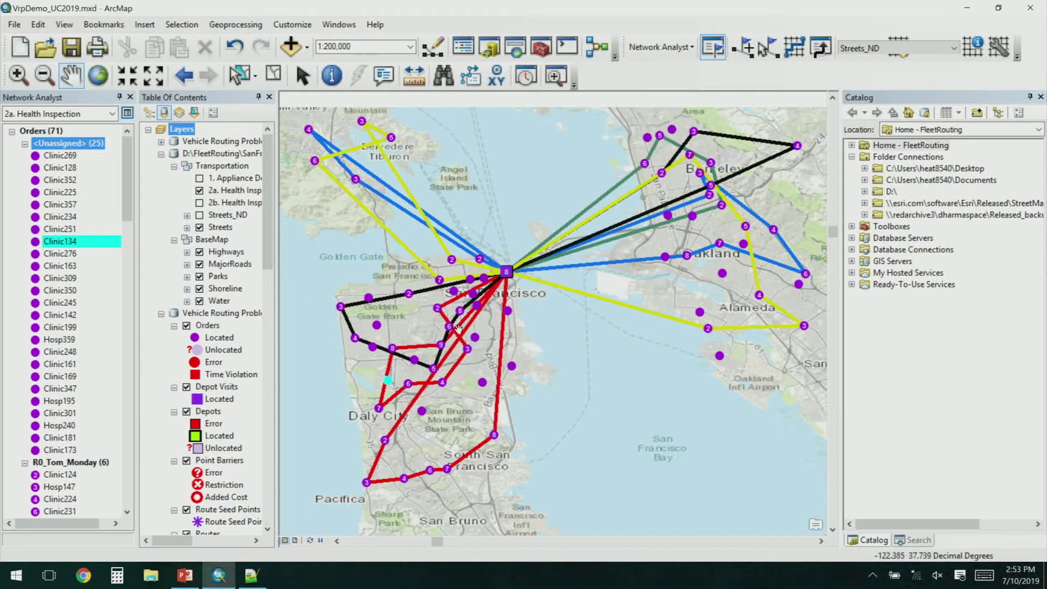
{"action": "left_click", "coordinate": [279, 78]}
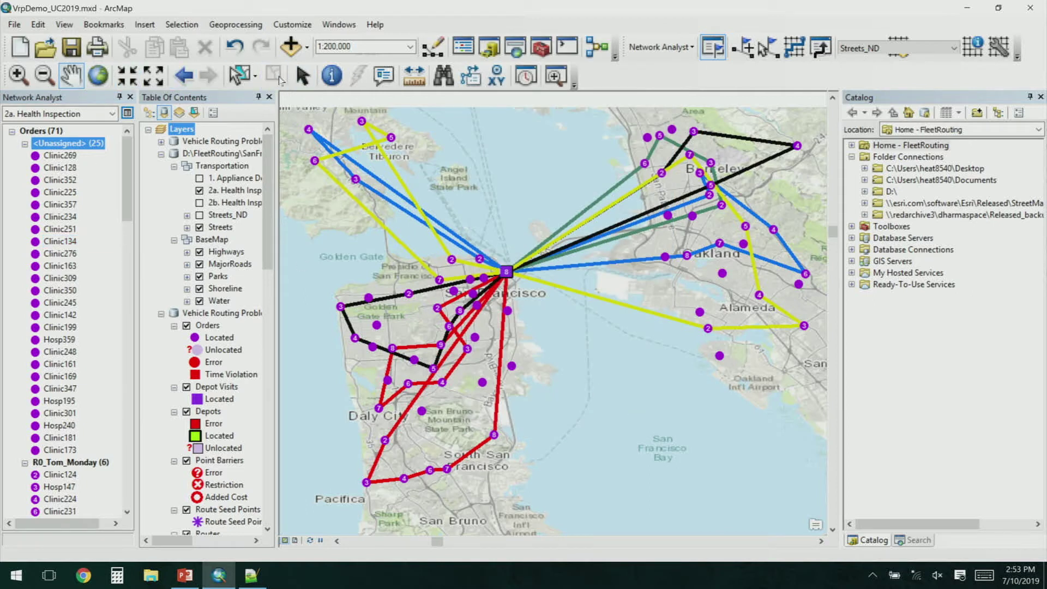
Open the Field Calculator for the AssignmentRule field of the Orders attribute table, with the Python parser and code block enabled.
{"action": "right_click", "coordinate": [46, 131]}
{"action": "left_click", "coordinate": [124, 230]}
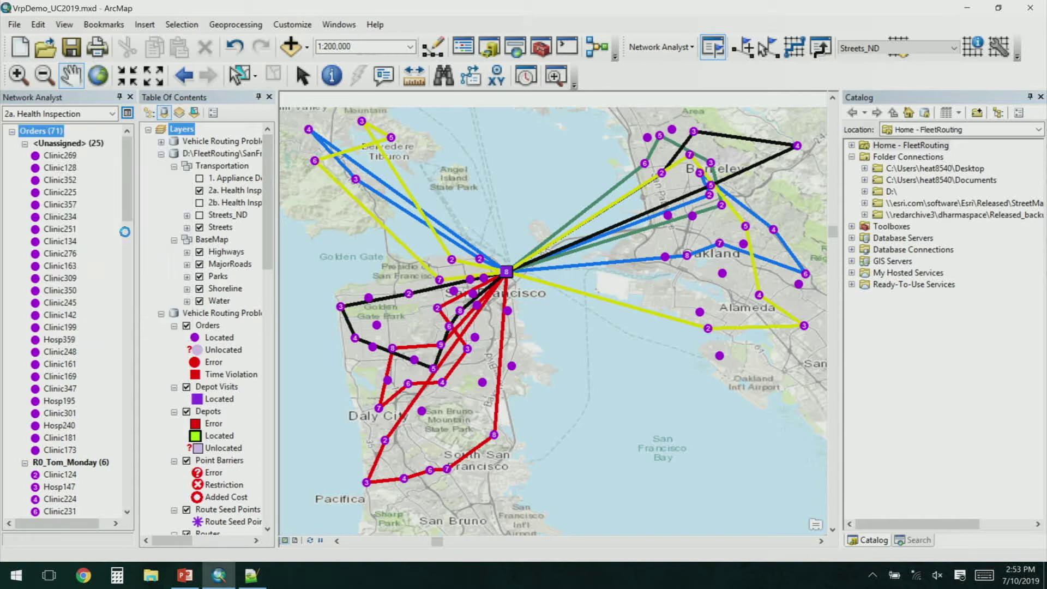
{"action": "right_click", "coordinate": [411, 167]}
{"action": "left_click", "coordinate": [467, 252]}
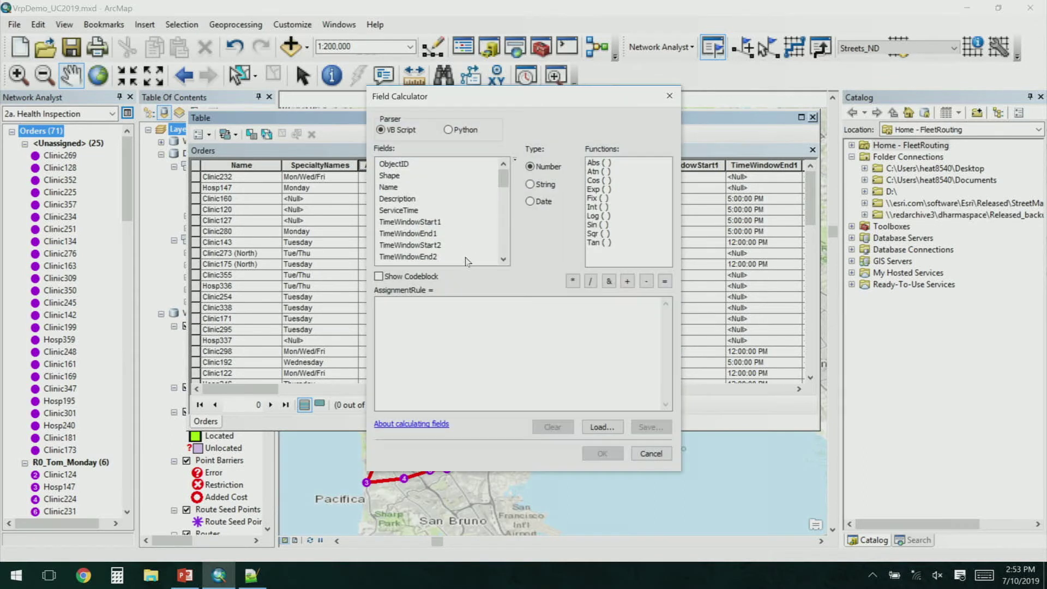
{"action": "left_click", "coordinate": [468, 130]}
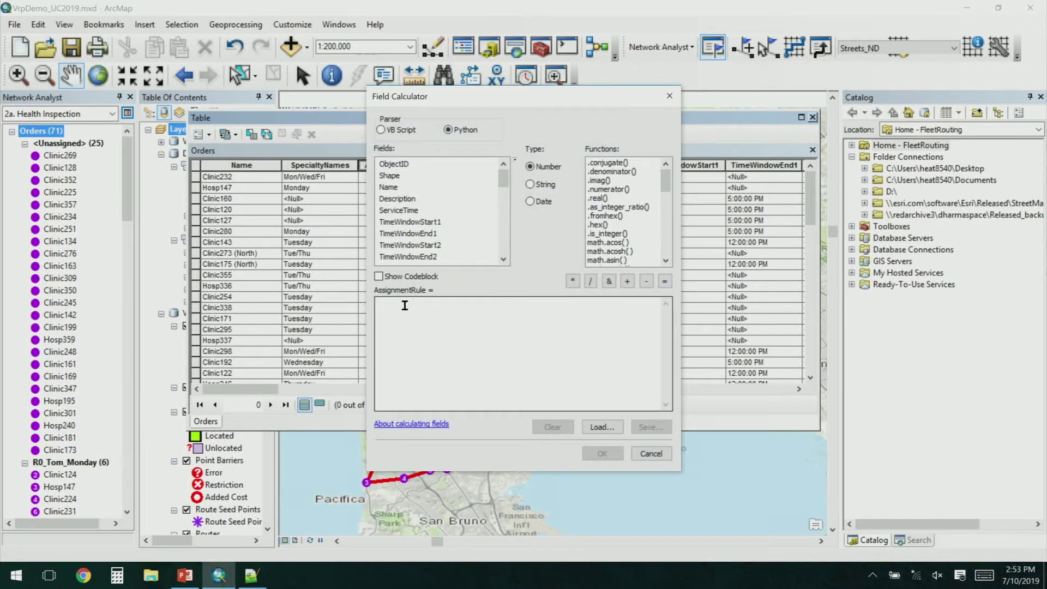
{"action": "left_click", "coordinate": [416, 276]}
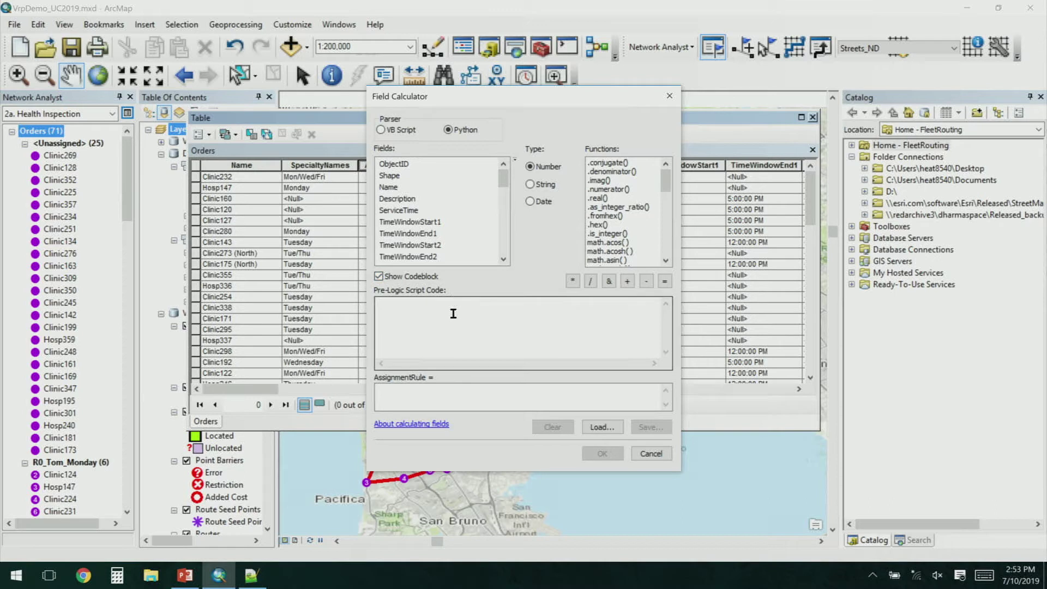
Copy the changeAssignment(current) function from FieldCalculator.txt in Notepad++ into the Field Calculator's pre-logic script code in ArcMap.
{"action": "left_click", "coordinate": [251, 575]}
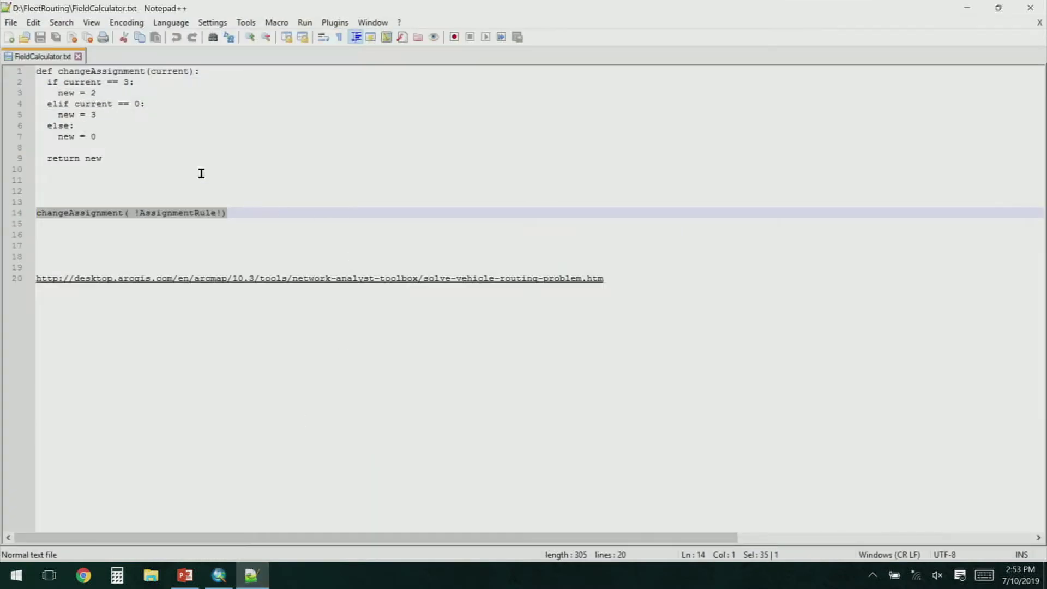
{"action": "left_click_drag", "start_coordinate": [108, 158], "coordinate": [2, 31]}
{"action": "key", "text": "ctrl+c"}
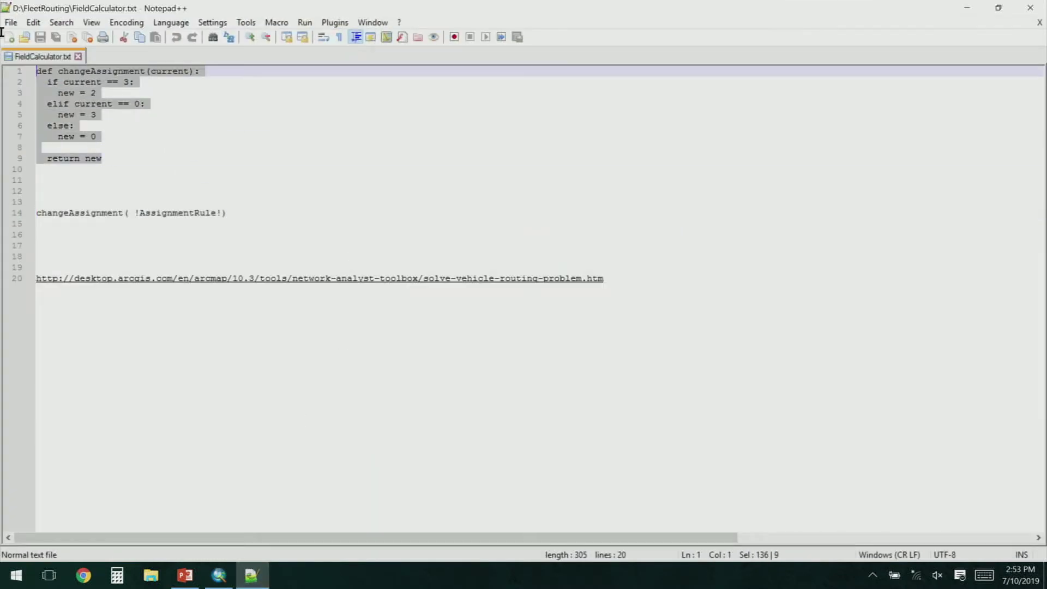
{"action": "left_click", "coordinate": [218, 575]}
{"action": "left_click", "coordinate": [449, 324]}
{"action": "key", "text": "ctrl+v"}
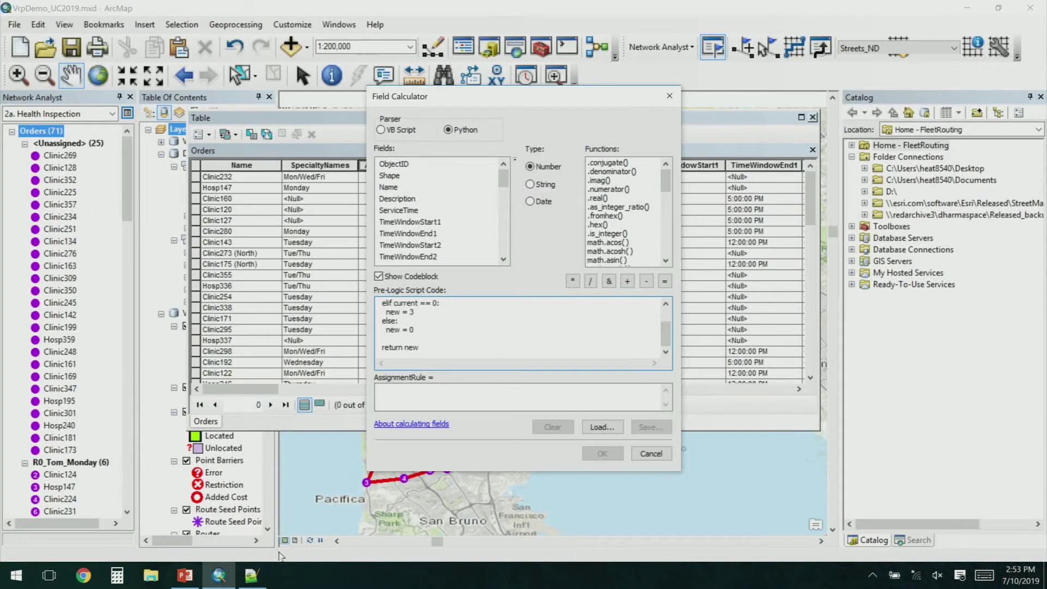
Copy the expression changeAssignment( !AssignmentRule!) from FieldCalculator.txt into the AssignmentRule expression, review the script code and run the calculation.
{"action": "left_click", "coordinate": [250, 575]}
{"action": "left_click_drag", "start_coordinate": [231, 213], "coordinate": [34, 213]}
{"action": "key", "text": "ctrl+c"}
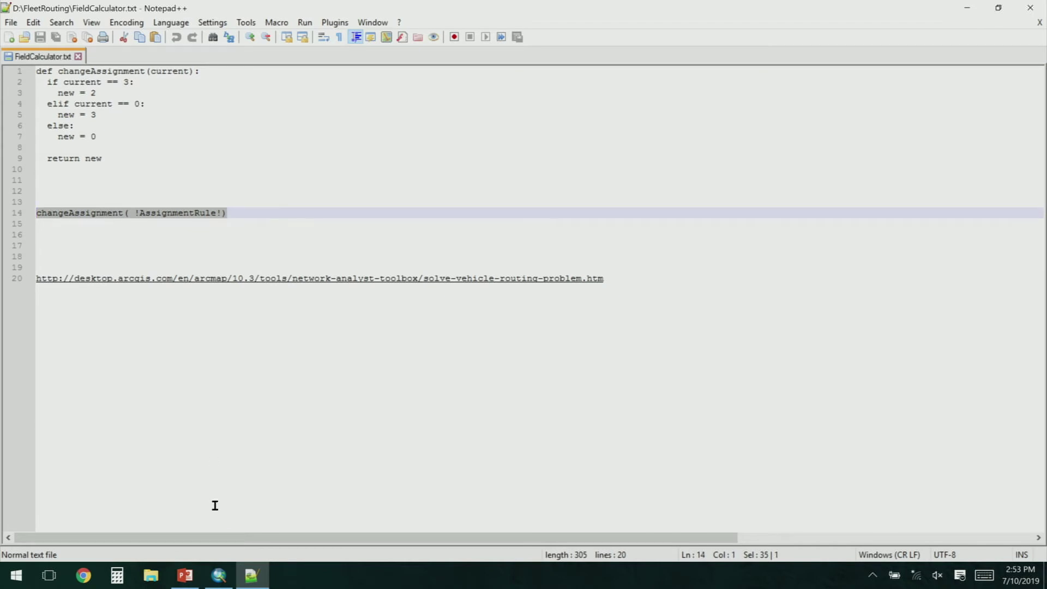
{"action": "left_click", "coordinate": [218, 575]}
{"action": "left_click", "coordinate": [430, 400]}
{"action": "key", "text": "ctrl+v"}
{"action": "scroll", "coordinate": [508, 343], "scroll_direction": "up", "scroll_amount": 2}
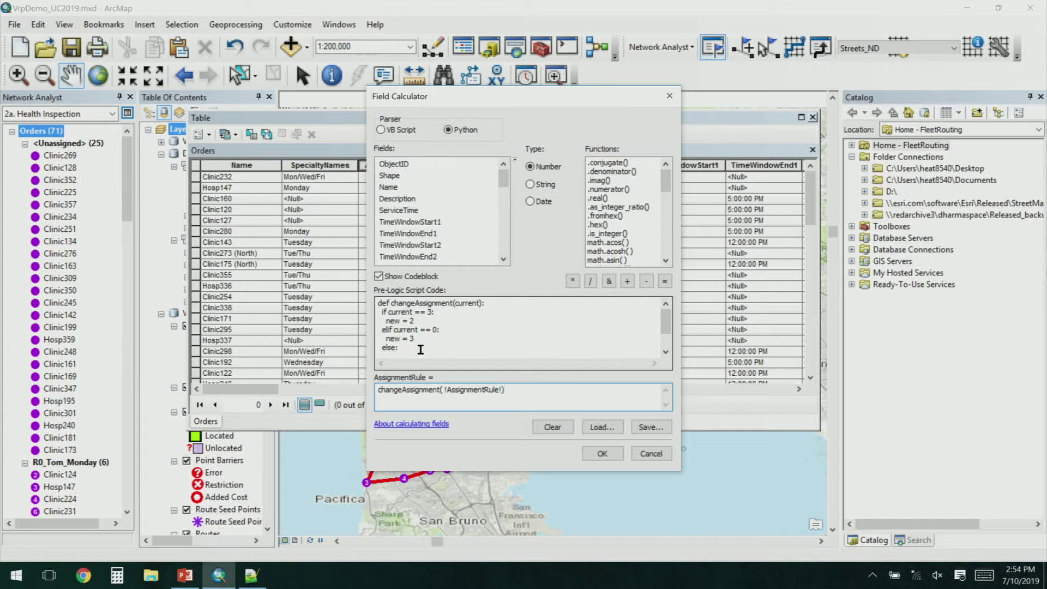
{"action": "scroll", "coordinate": [421, 343], "scroll_direction": "down", "scroll_amount": 1}
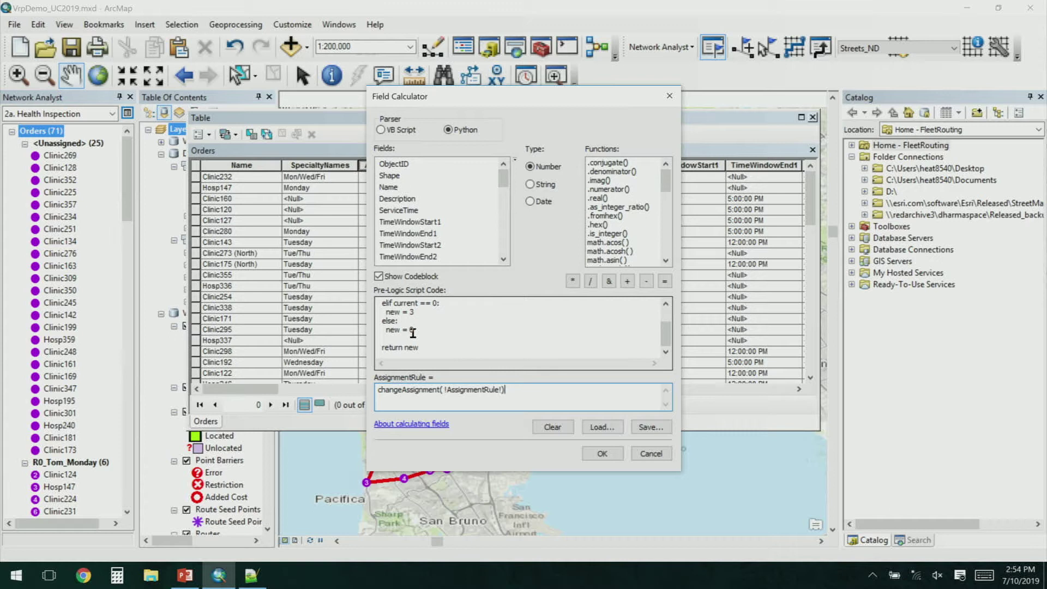
{"action": "left_click", "coordinate": [602, 453]}
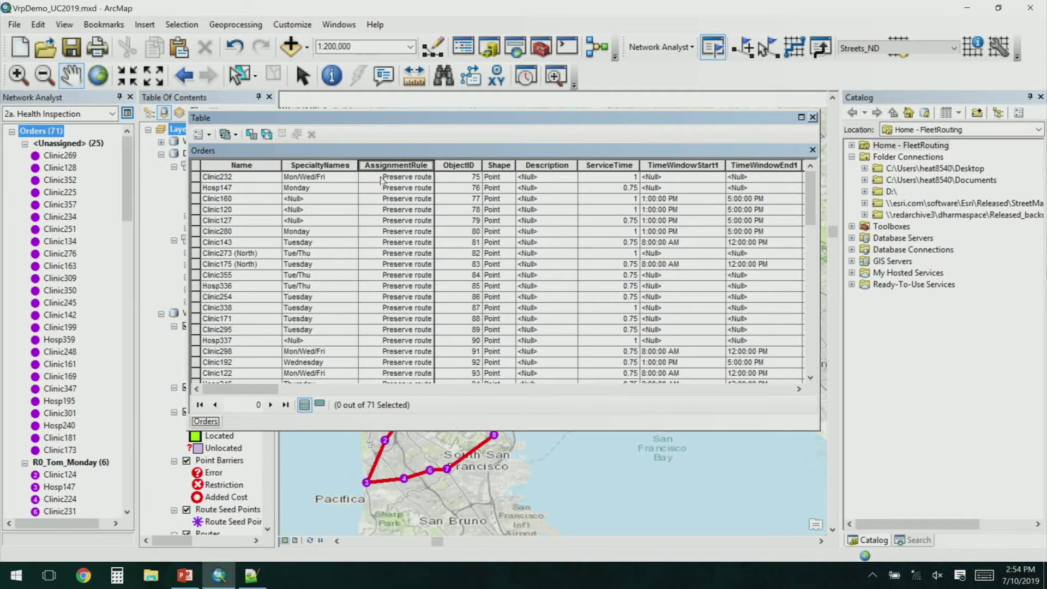
Check the recalculated AssignmentRule values through the Orders table, then close it and solve the 2a. Health Inspection problem again.
{"action": "scroll", "coordinate": [383, 196], "scroll_direction": "down", "scroll_amount": 7}
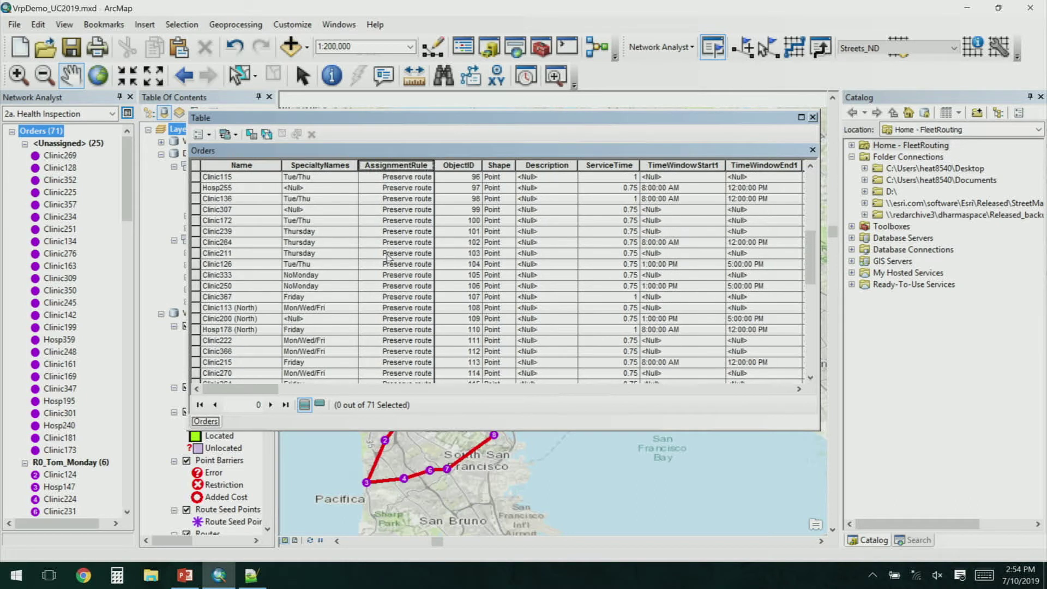
{"action": "scroll", "coordinate": [387, 256], "scroll_direction": "down", "scroll_amount": 10}
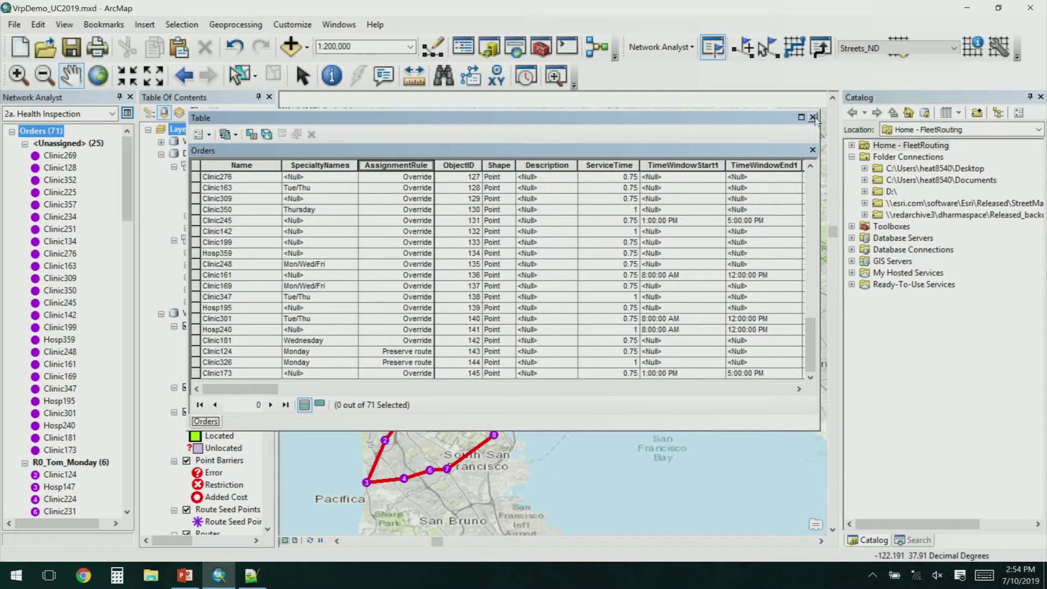
{"action": "left_click", "coordinate": [813, 117]}
{"action": "left_click", "coordinate": [794, 49]}
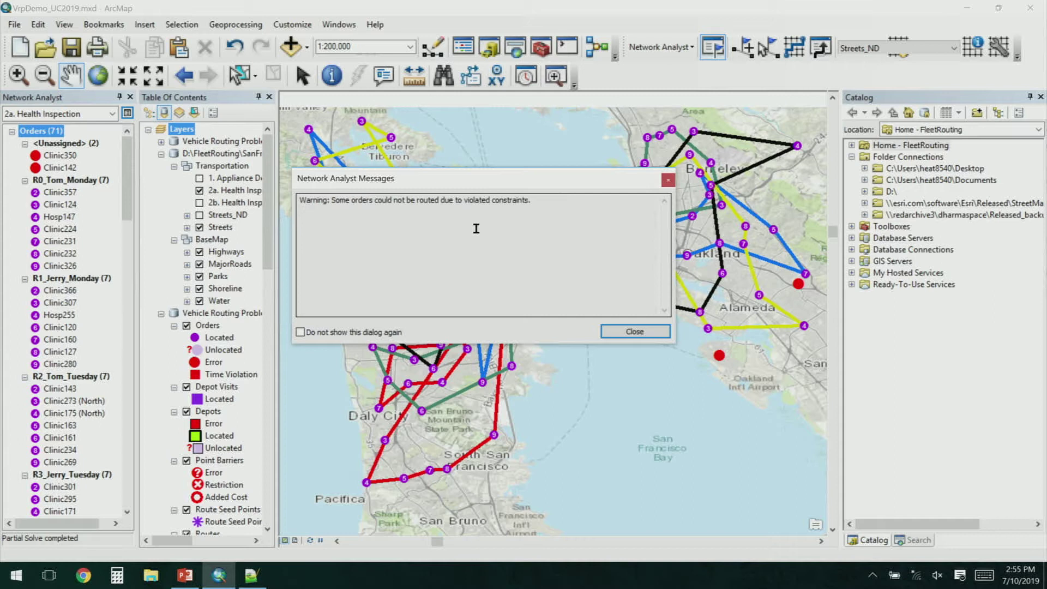
{"action": "left_click", "coordinate": [635, 331]}
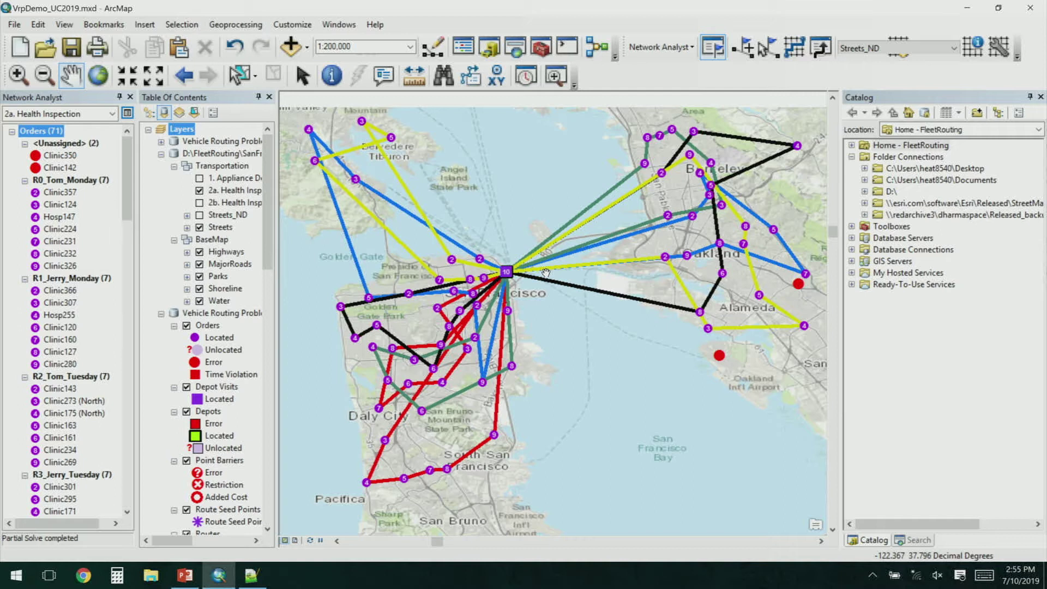
Switch to the PowerPoint presentation and start the slide show from the Health Inspection Demo slide.
{"action": "left_click", "coordinate": [184, 576]}
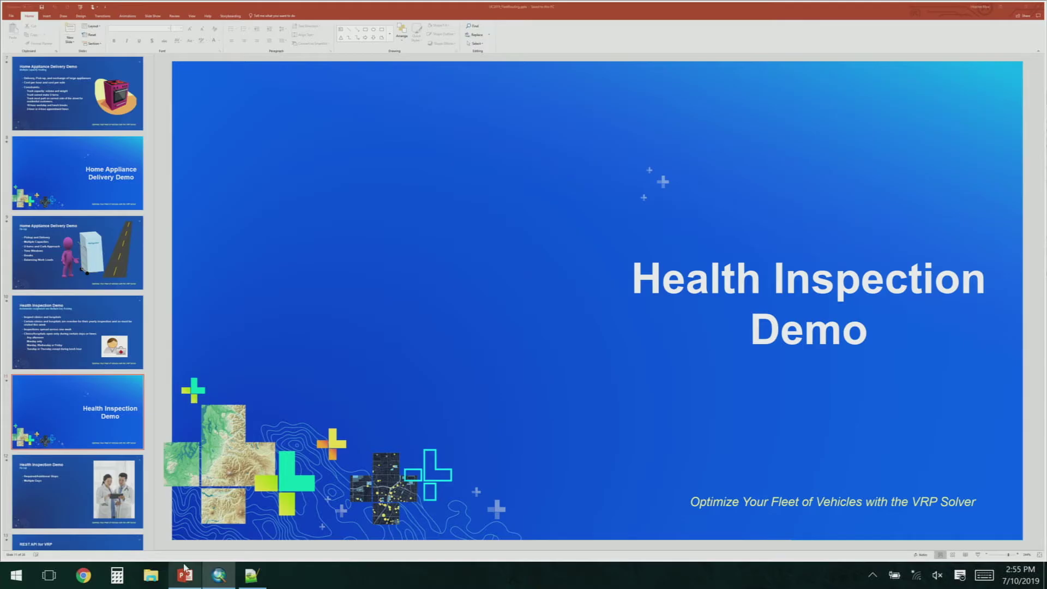
{"action": "left_click", "coordinate": [978, 555]}
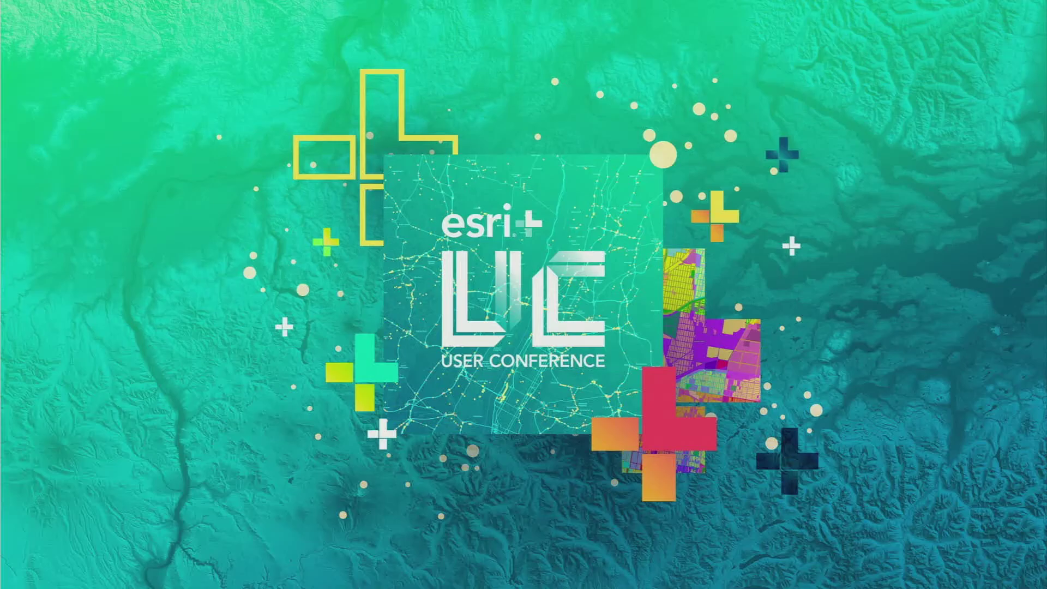